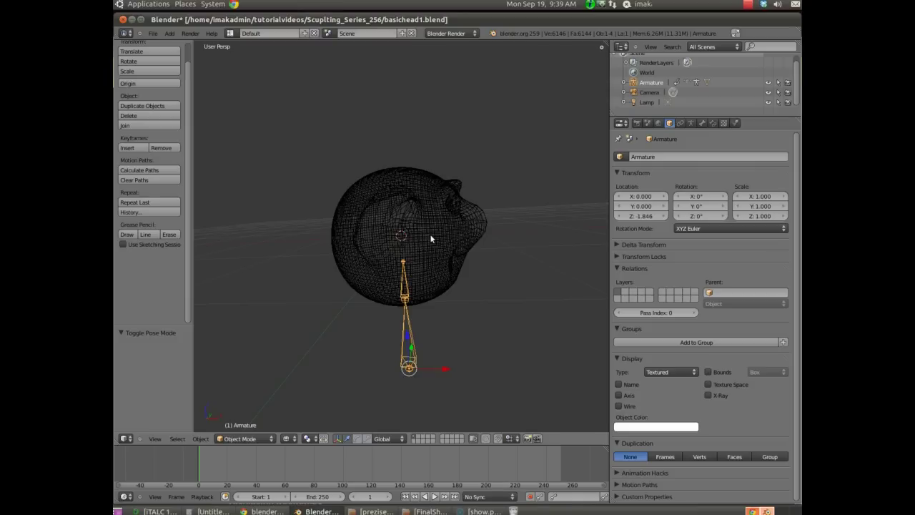
Select the armature bone beneath the wireframe head and bring up the interaction mode list.
key("z")
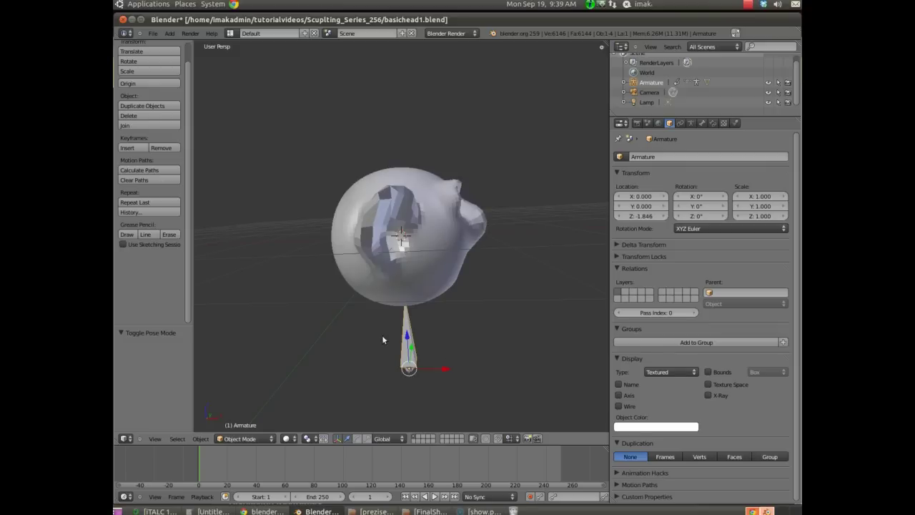
left_click(404, 293)
key("z")
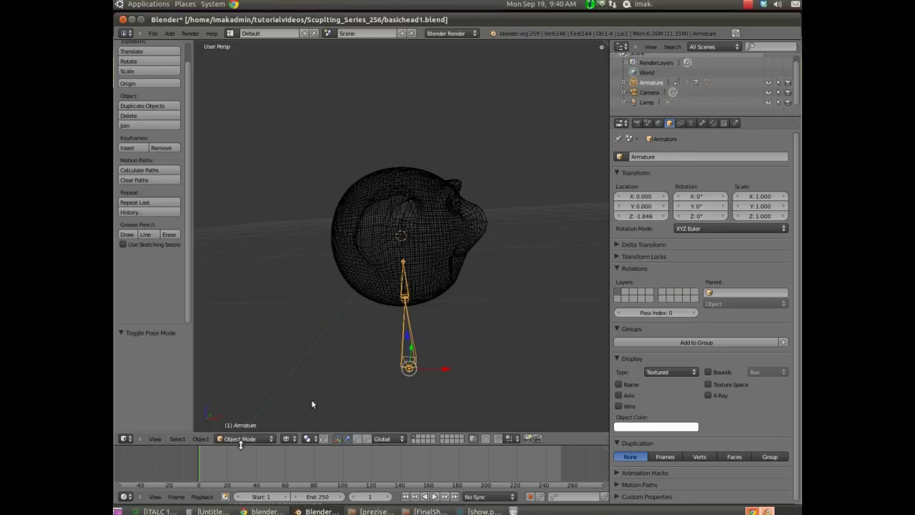
left_click(240, 438)
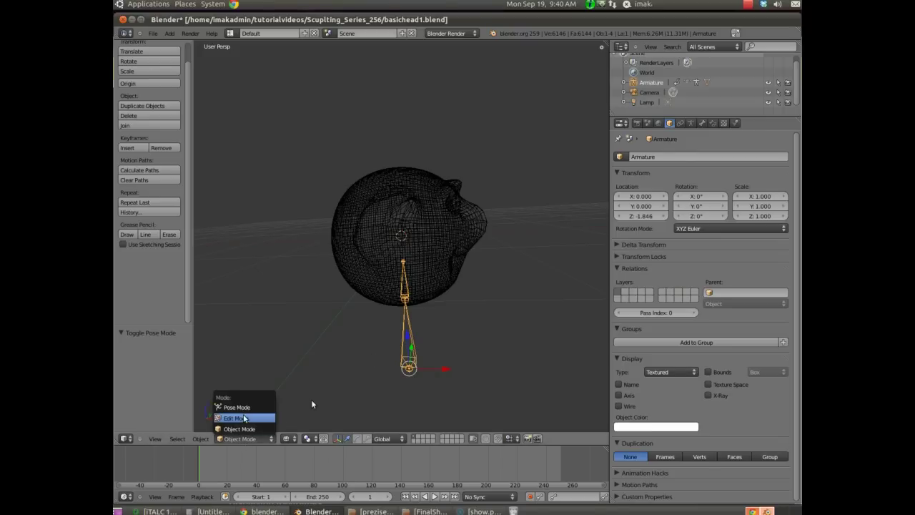
Switch the armature into Pose Mode and start rotating its bone.
left_click(244, 409)
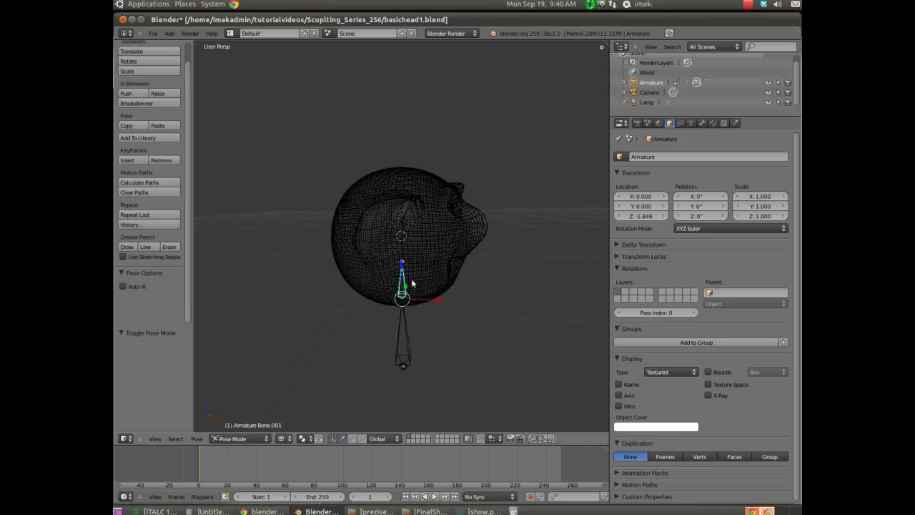
key("r")
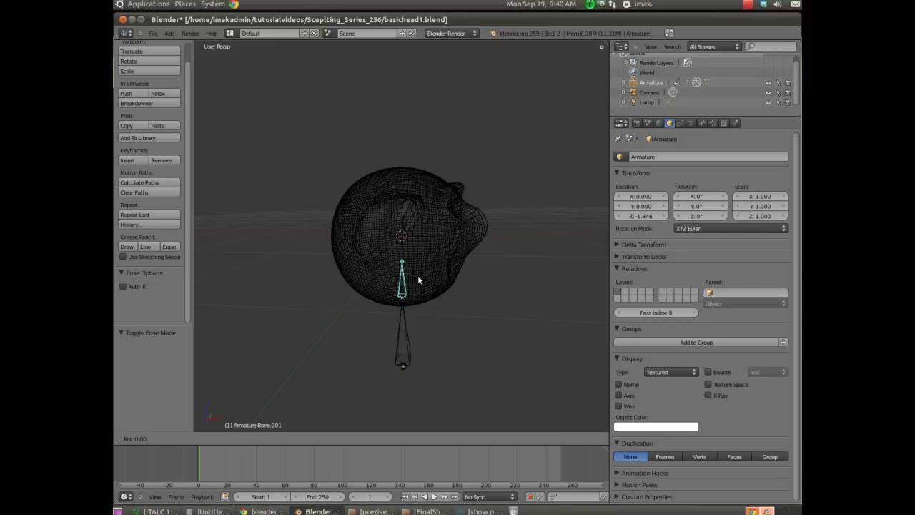
Tilt Bone.001 by -47.185° about global Y and keyframe its rotation at frame 1.
key("y")
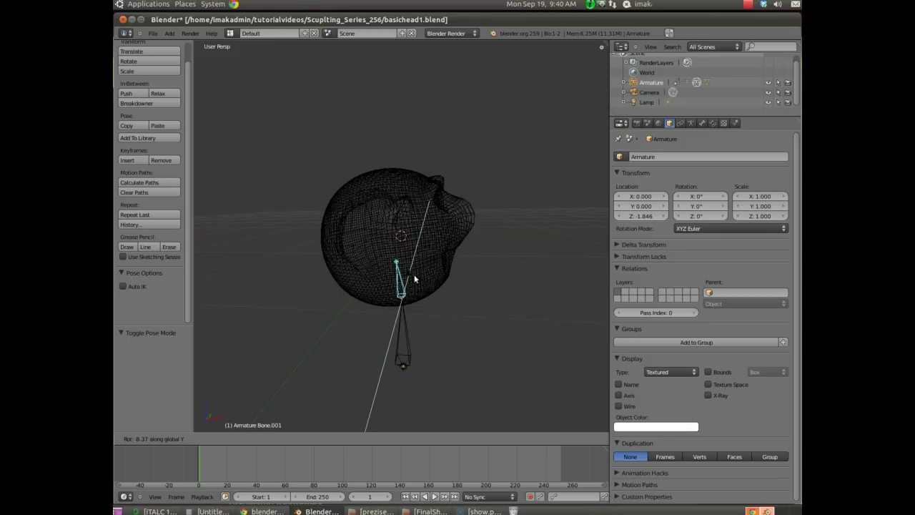
left_click(399, 279)
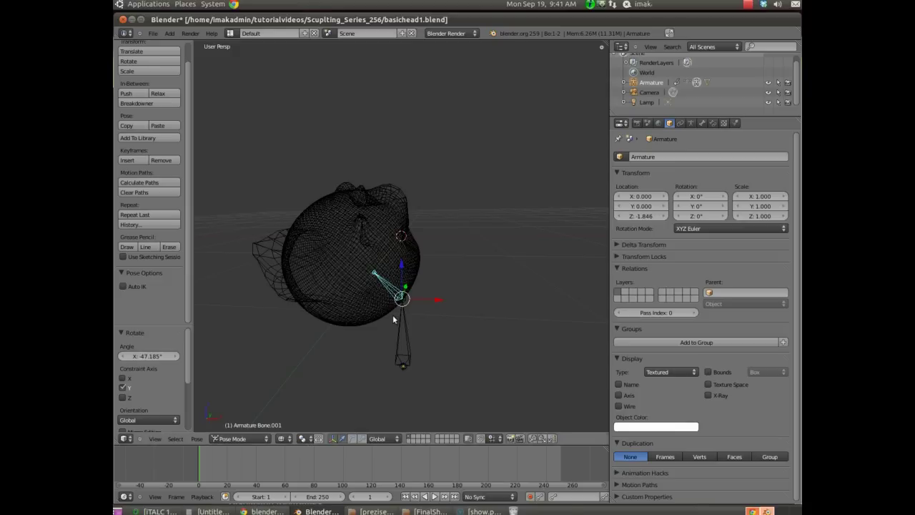
key("i")
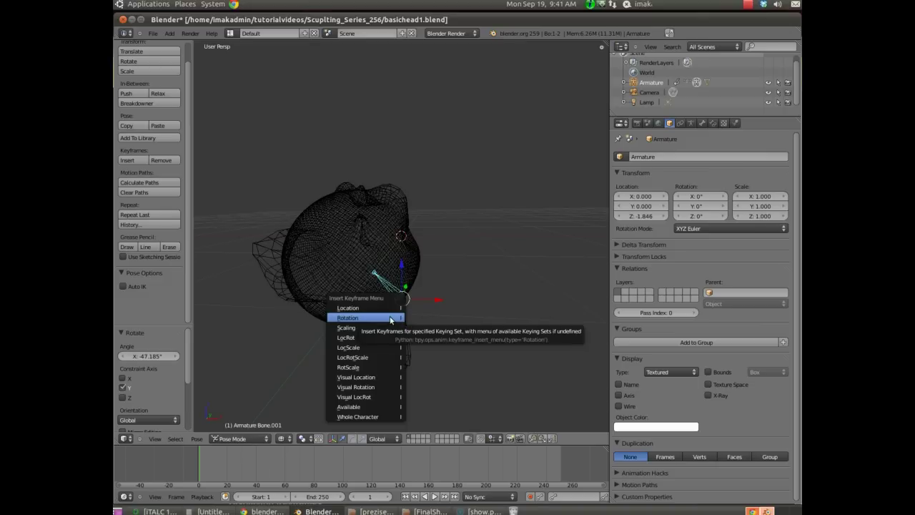
left_click(391, 318)
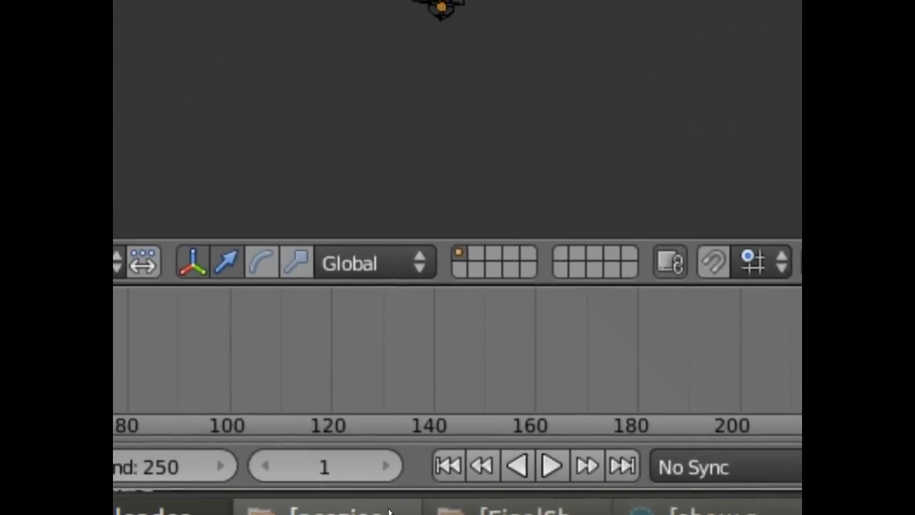
At frame 60, swing Bone.001 90.796° about global Y and keyframe its rotation.
left_click(374, 501)
type("60")
key("Return")
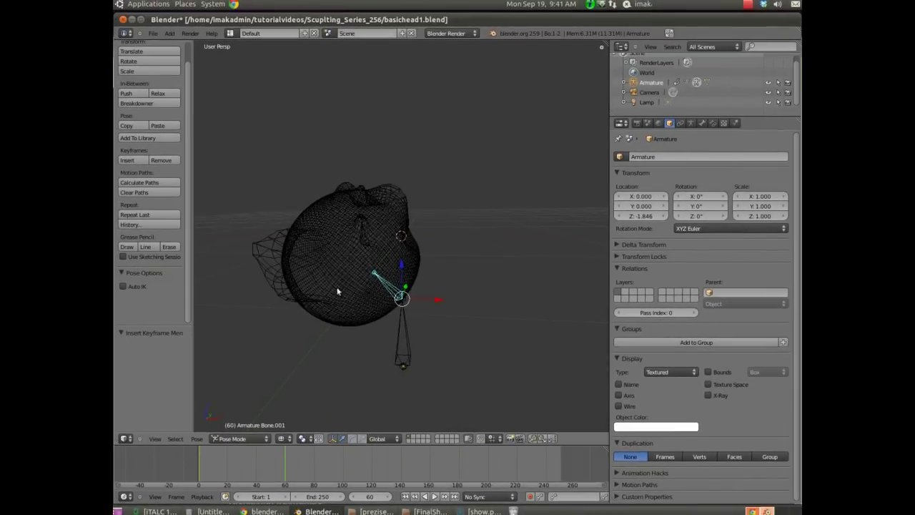
key("r")
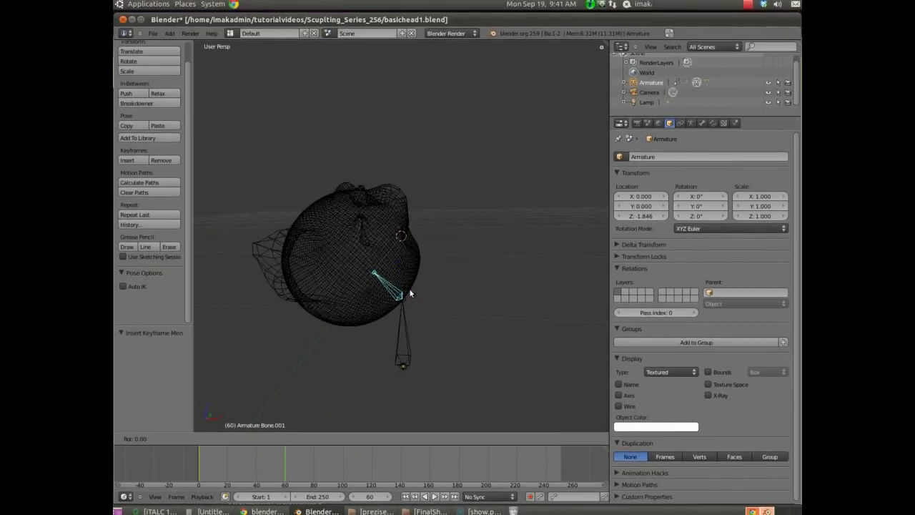
key("y")
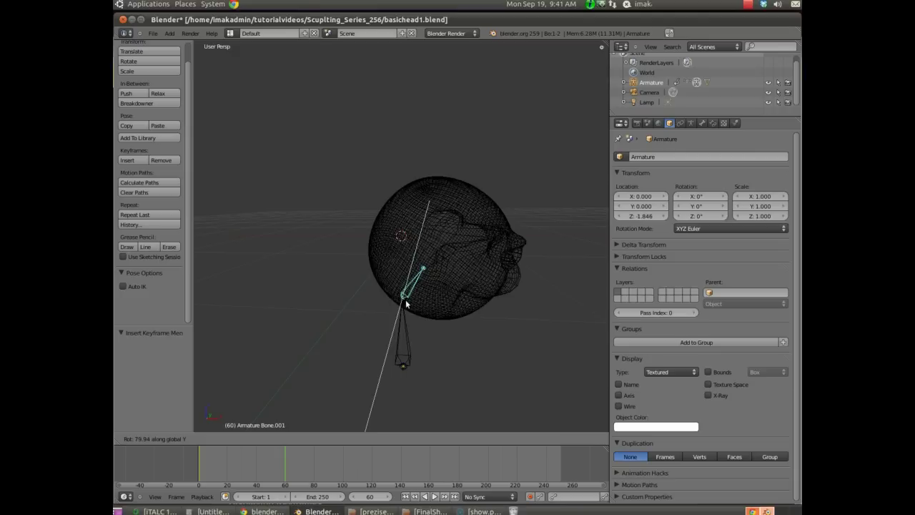
left_click(406, 304)
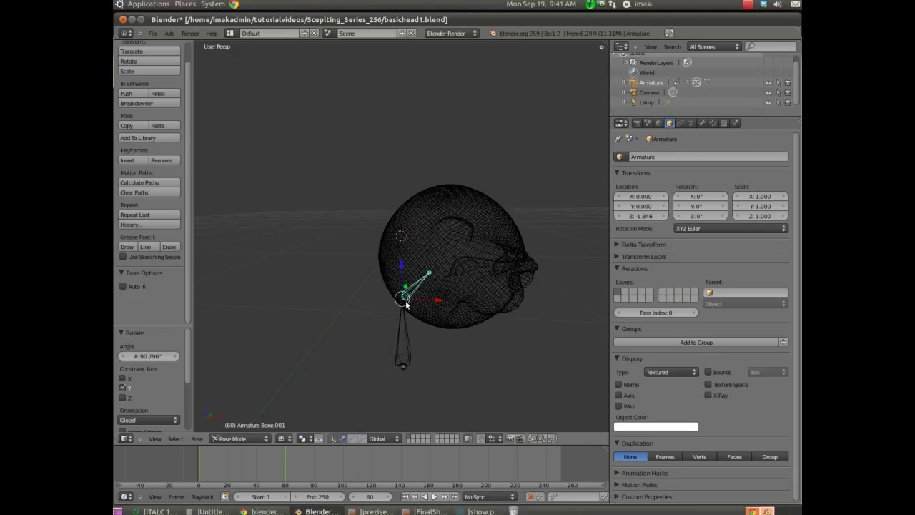
key("i")
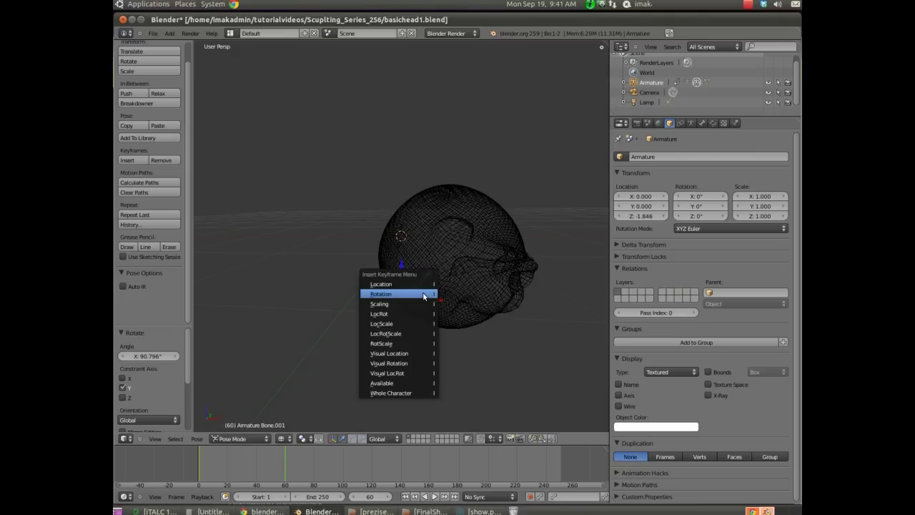
left_click(424, 295)
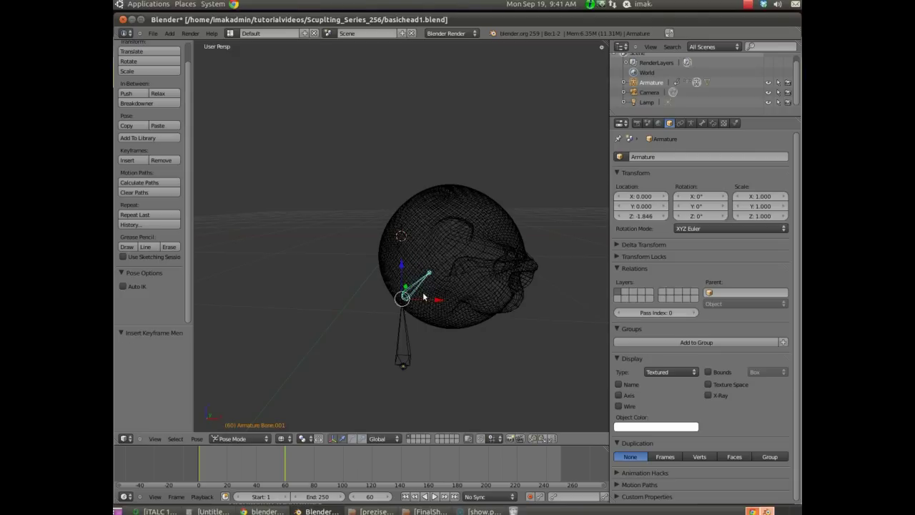
left_click(366, 495)
At frame 120, tilt Bone.001 to the other side about global Y and keyframe its rotation.
type("120")
key("Return")
key("r")
key("y")
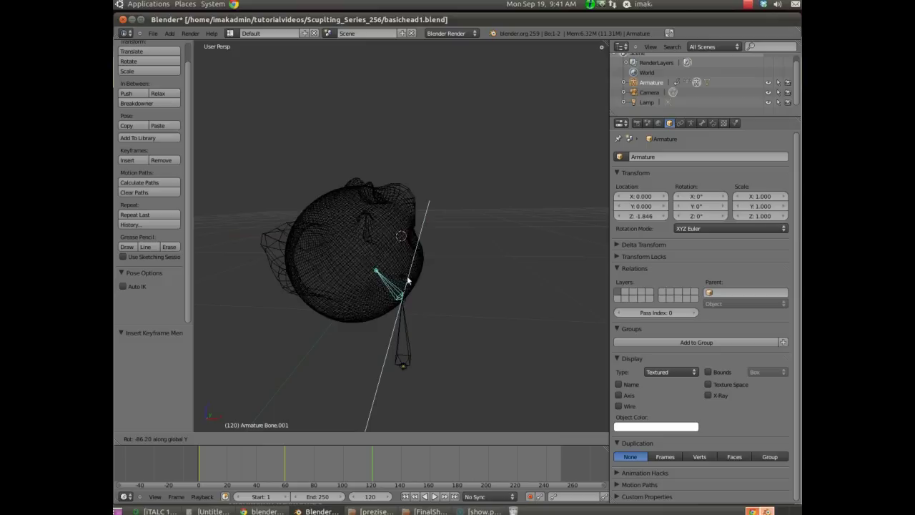
left_click(406, 284)
key("i")
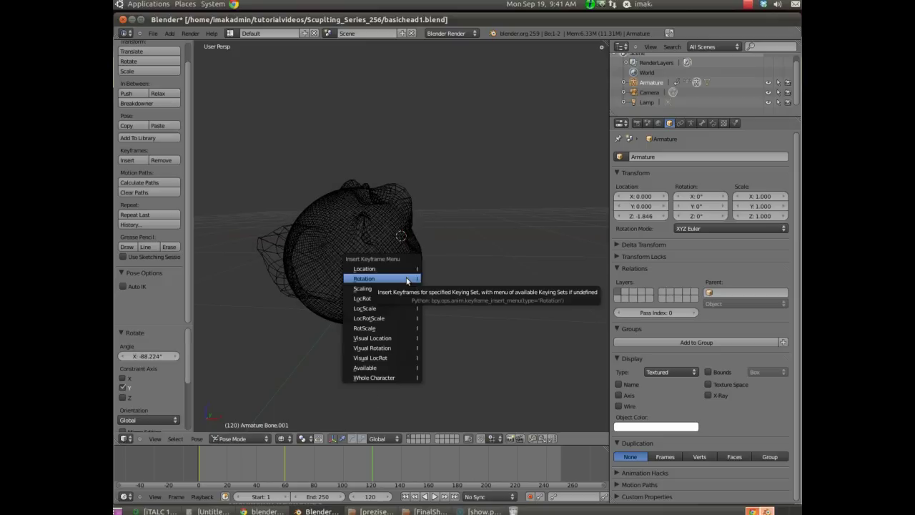
left_click(407, 284)
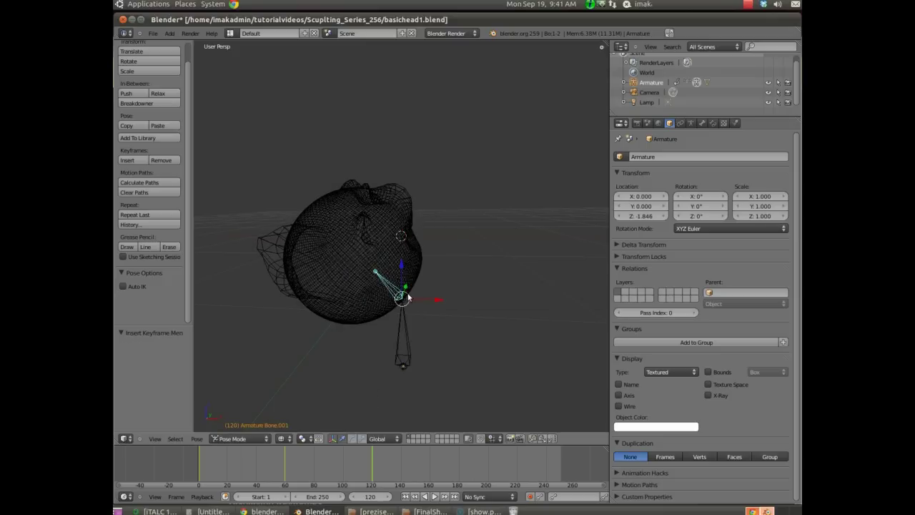
At frame 180, tilt Bone.001 79.111° about global Y and keyframe its rotation.
left_click(360, 495)
type("180")
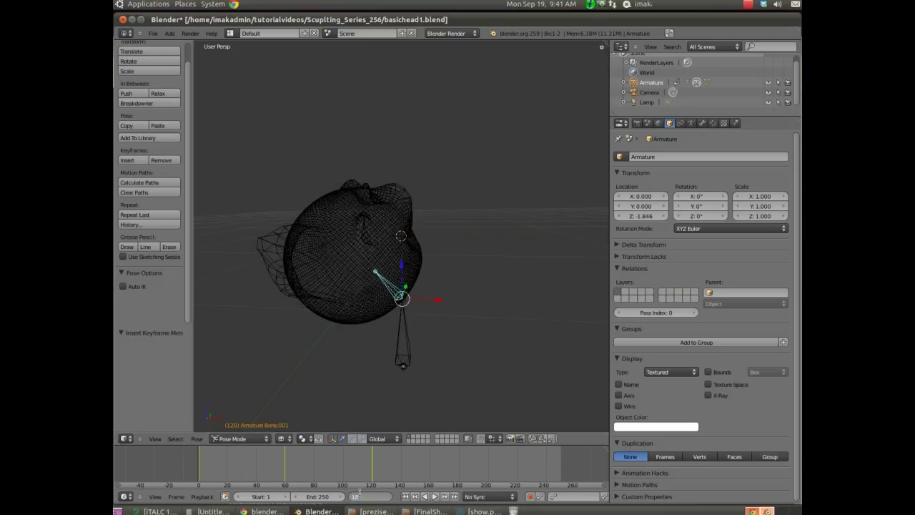
key("Return")
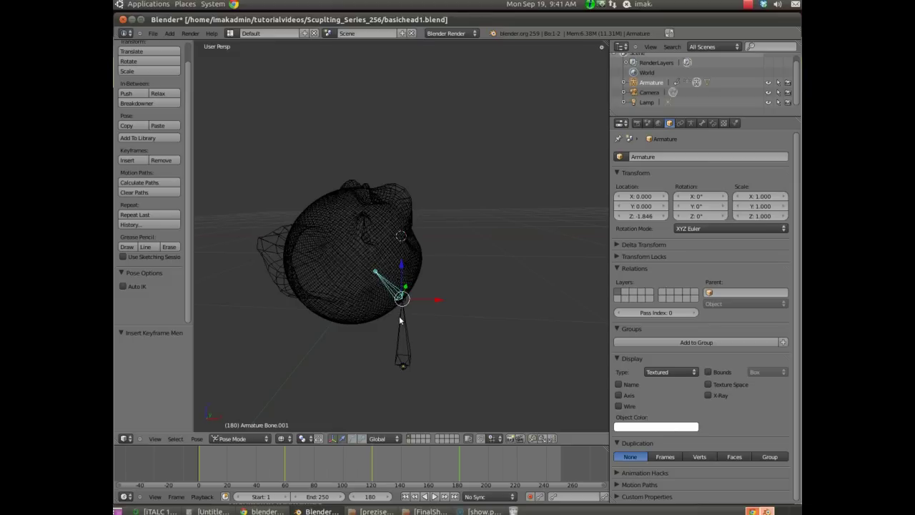
key("r")
key("y")
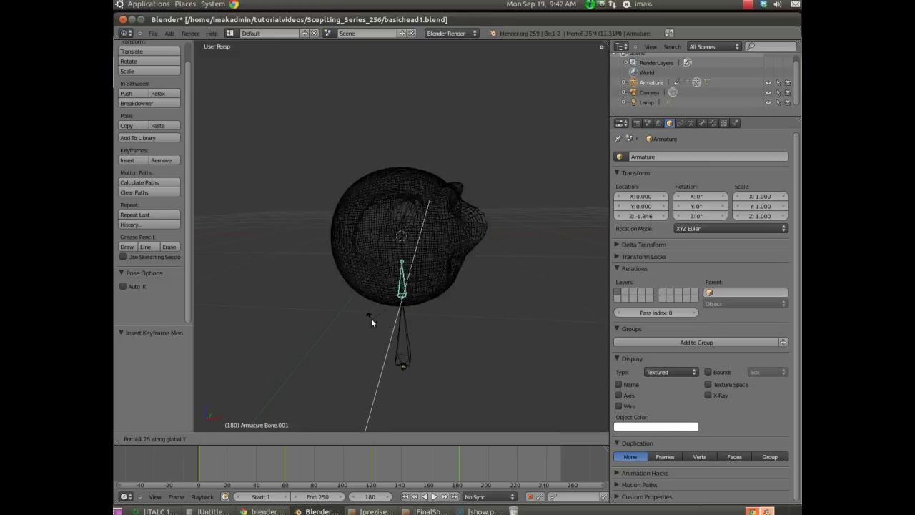
left_click(364, 301)
key("i")
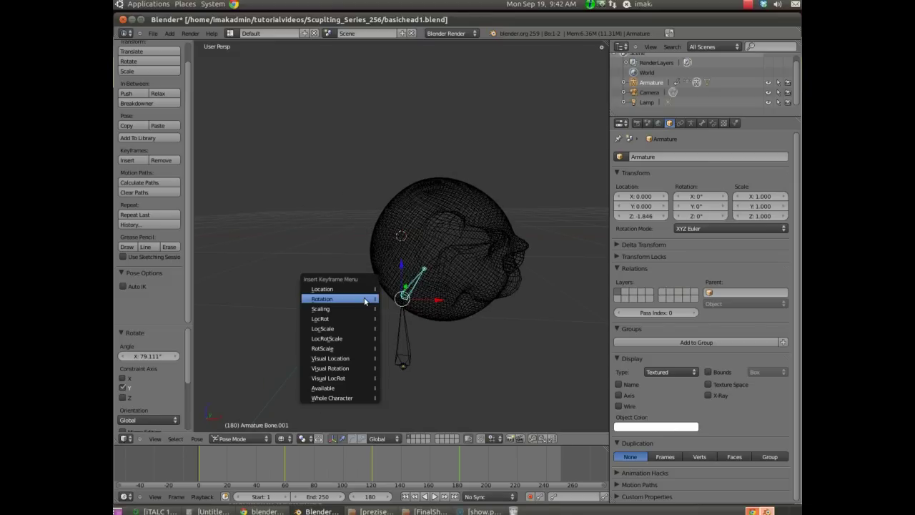
left_click(365, 299)
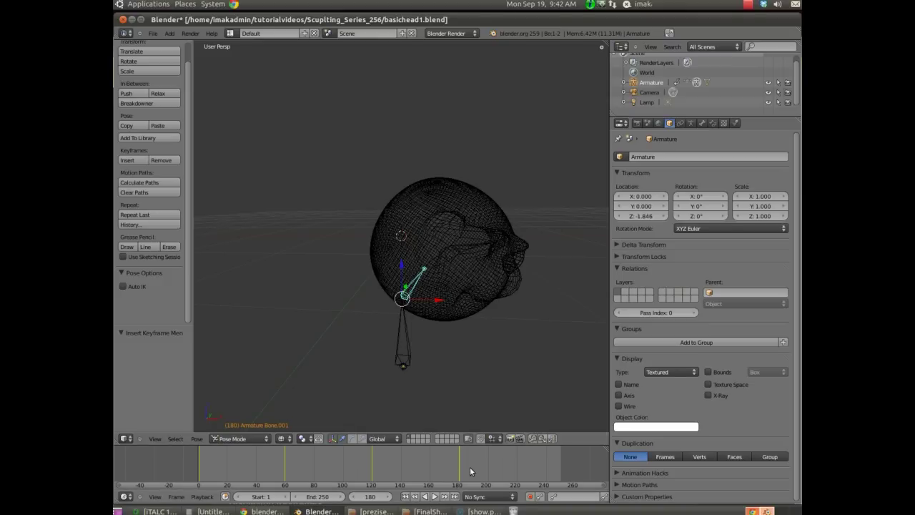
left_click(369, 497)
Add a trial rotation keyframe for Bone.001 at frame 200.
type("200")
key("Return")
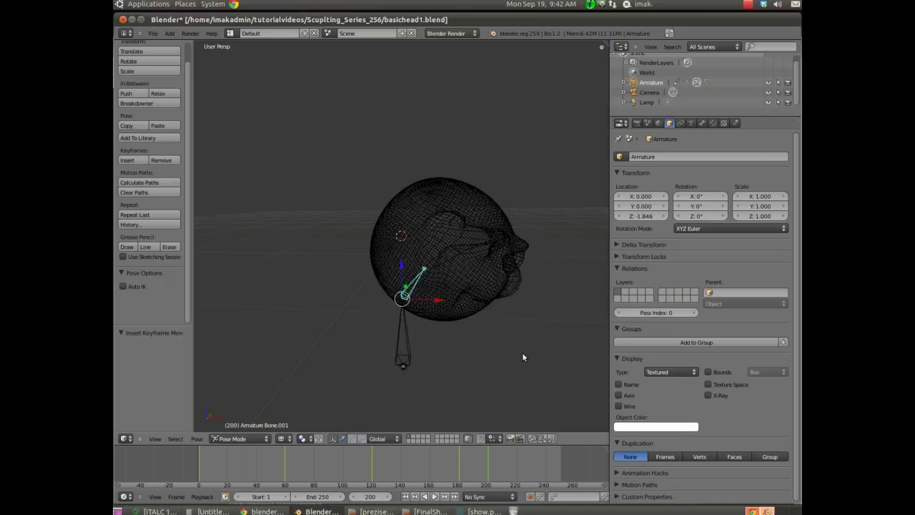
key("r")
left_click(352, 347)
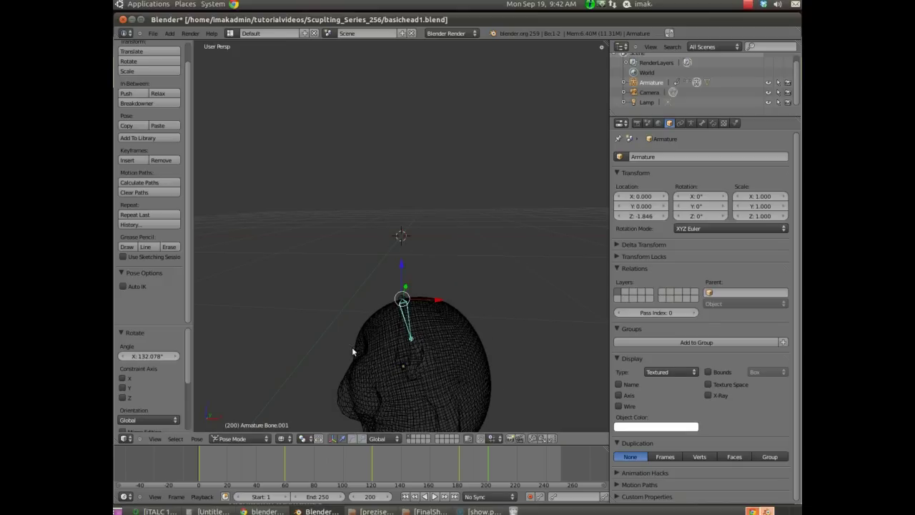
key("i")
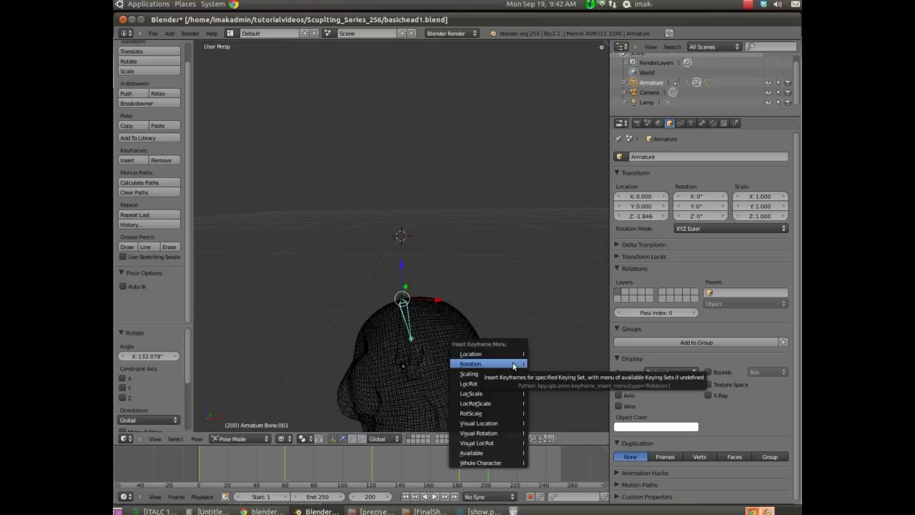
left_click(513, 367)
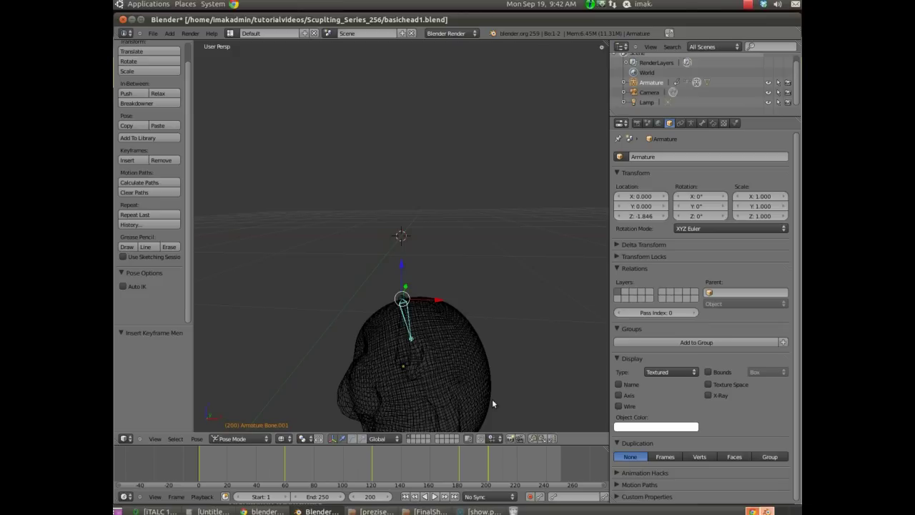
Delete the frame-200 keyframe, then play the animation from frame 180.
key("alt+i")
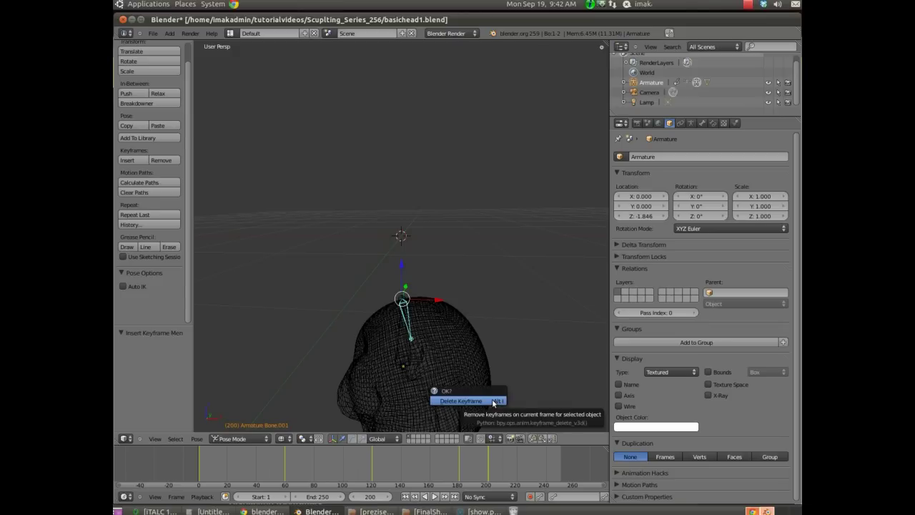
left_click(493, 402)
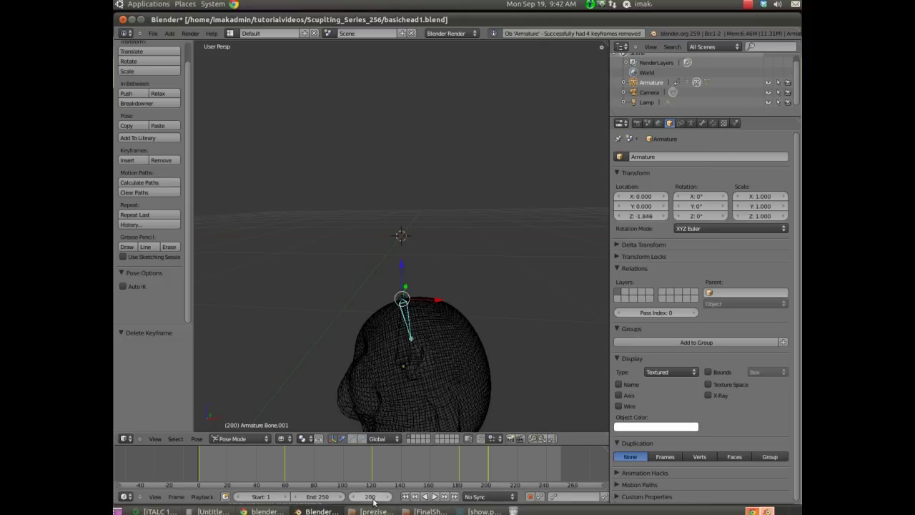
key("Down")
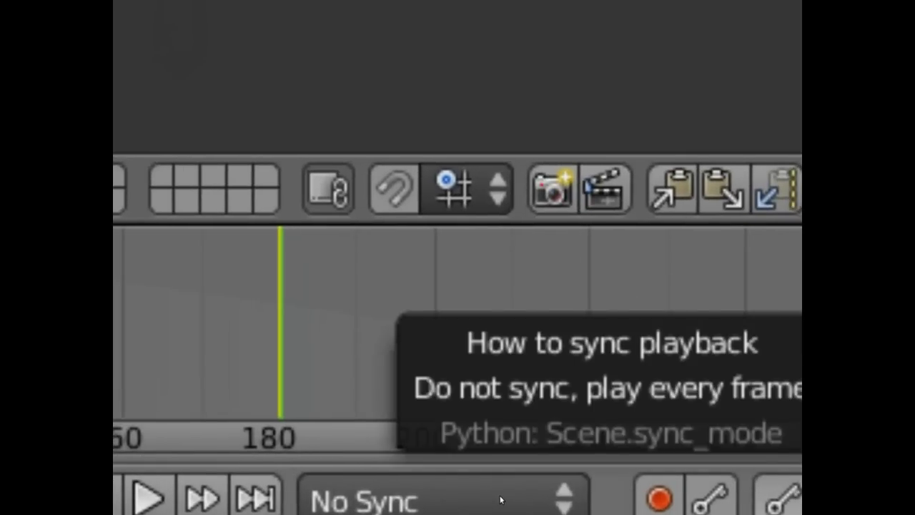
key("alt+a")
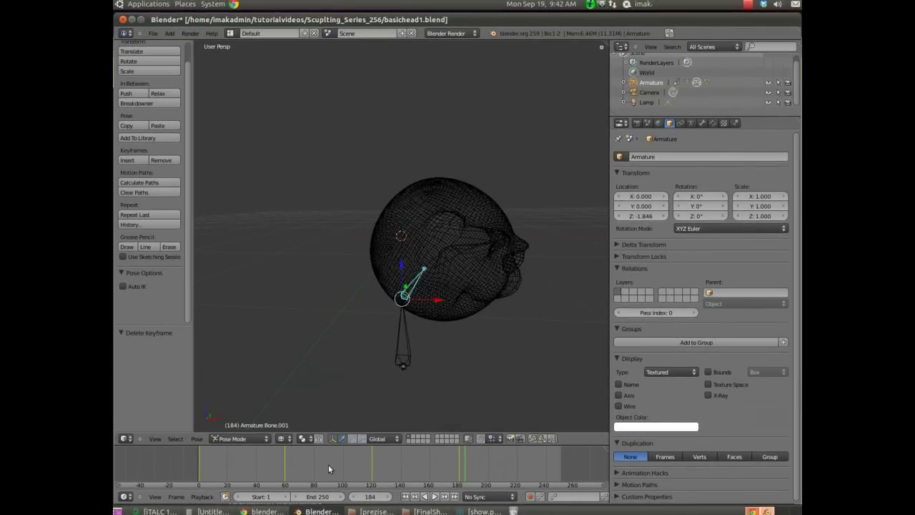
Rewind to frame 1, play the head-swing animation through, and stop playback.
left_click(370, 497)
type("1")
key("Return")
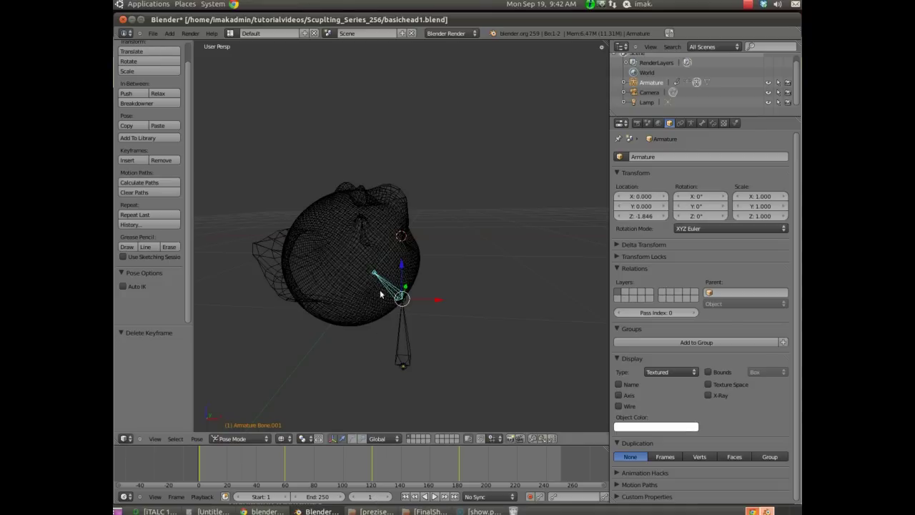
key("alt+a")
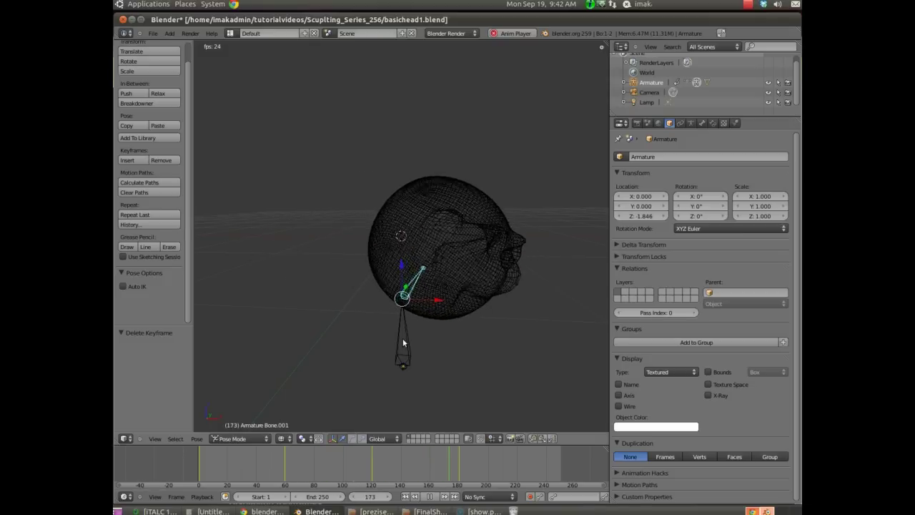
key("Escape")
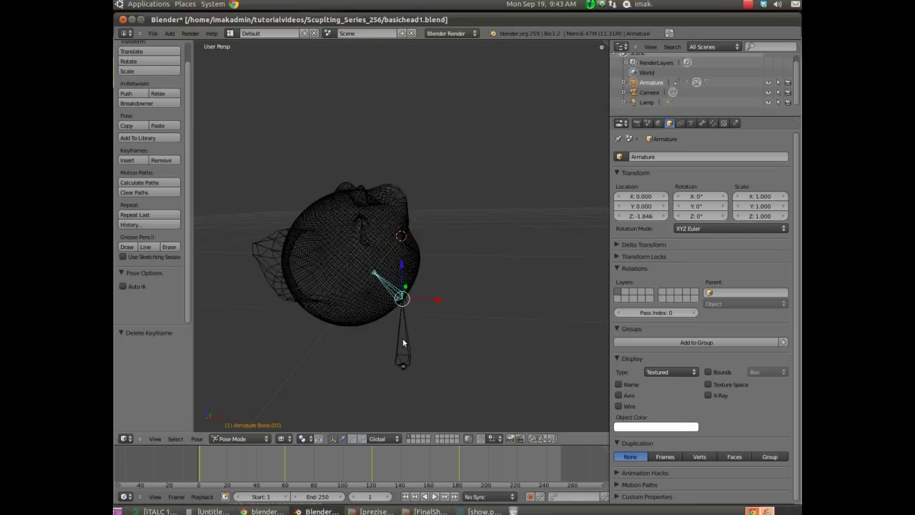
middle_click_drag(515, 306, 450, 350)
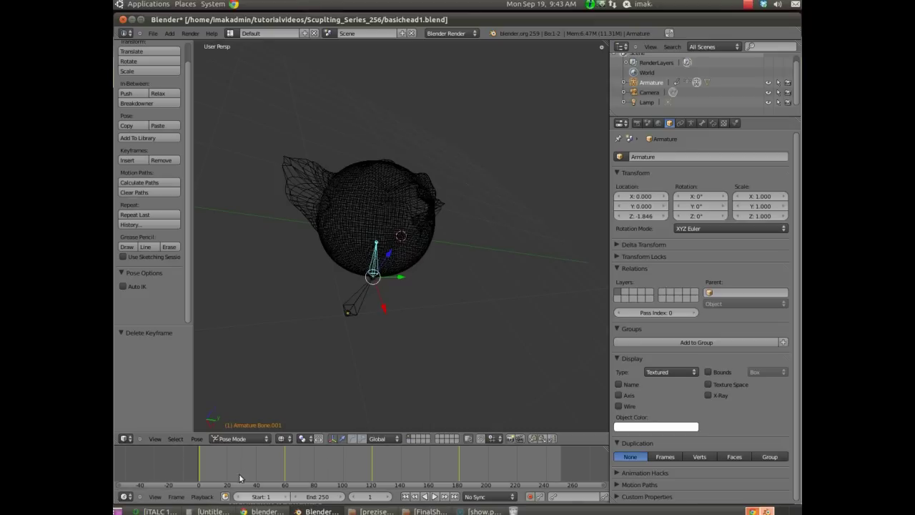
Go to frame 30 and show the head in solid shading instead of wireframe.
left_click(377, 499)
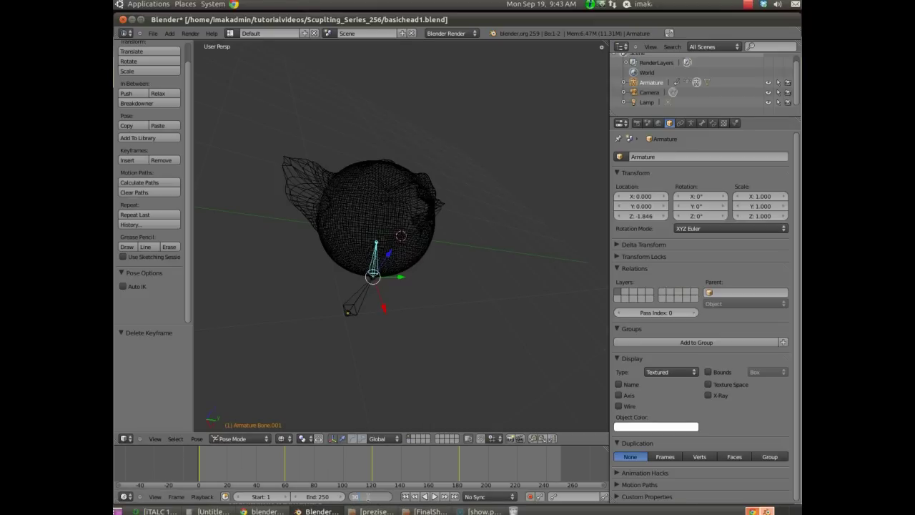
type("30")
key("Return")
mouse_move(356, 325)
middle_mouse_down()
mouse_move(329, 286)
mouse_move(341, 268)
mouse_move(254, 272)
mouse_move(358, 335)
middle_mouse_up()
middle_click_drag(476, 282, 468, 301)
key("z")
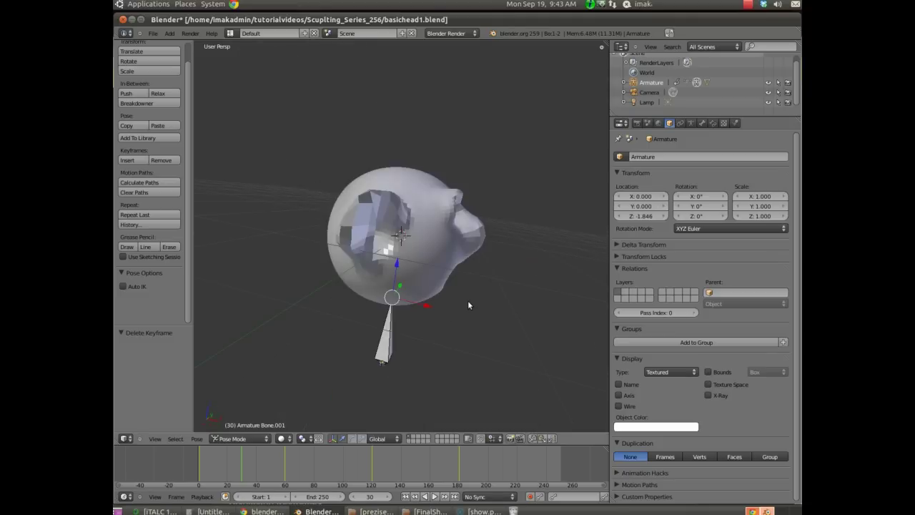
left_click(249, 439)
Return to Object Mode, select the head and apply its Multires modifier.
left_click(233, 428)
right_click(419, 227)
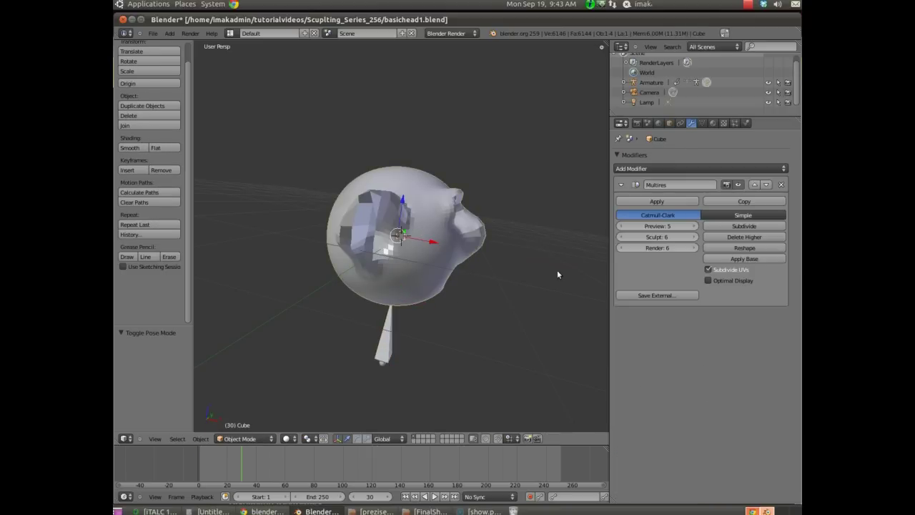
key("alt+r")
middle_click_drag(486, 270, 470, 285)
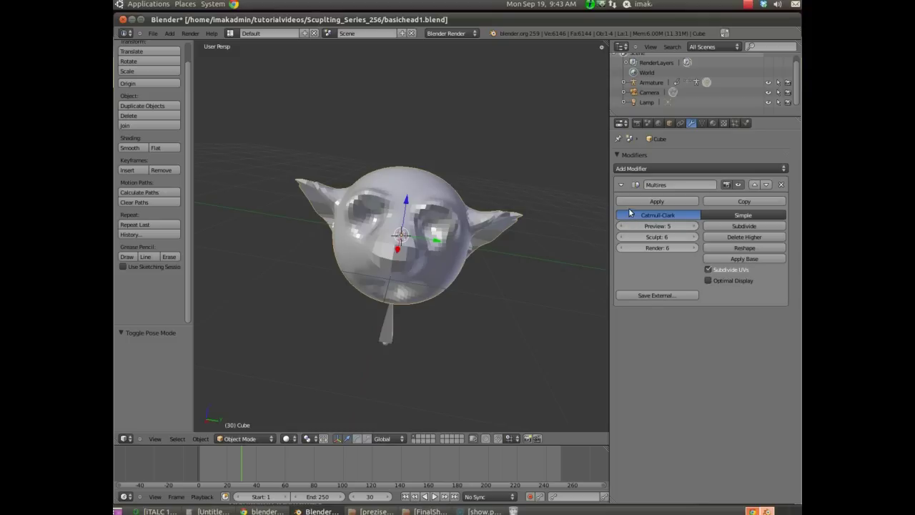
left_click(652, 204)
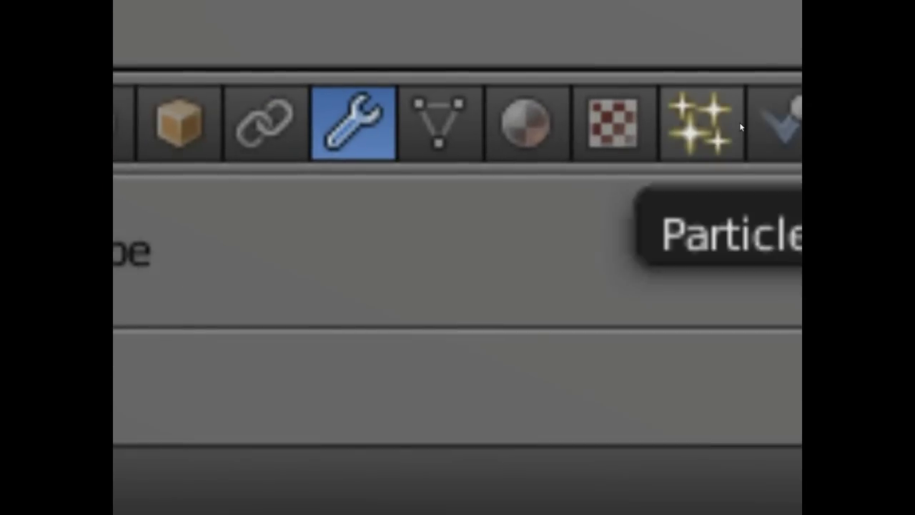
left_click(737, 126)
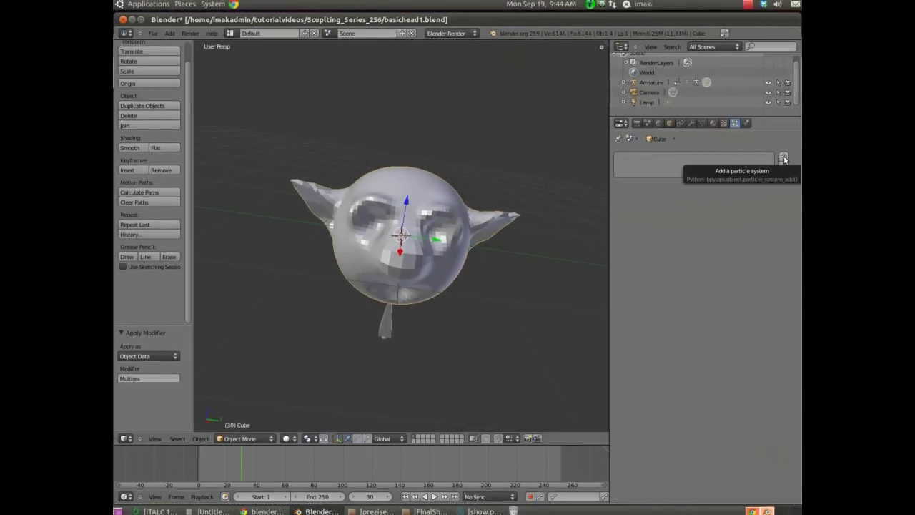
Add a Hair particle system to the head with a hair length of 2.
left_click(784, 158)
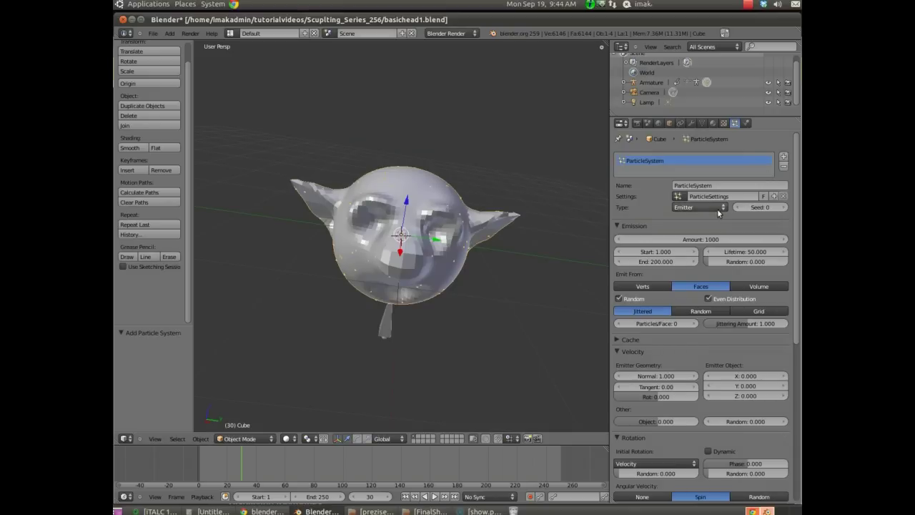
left_click(708, 208)
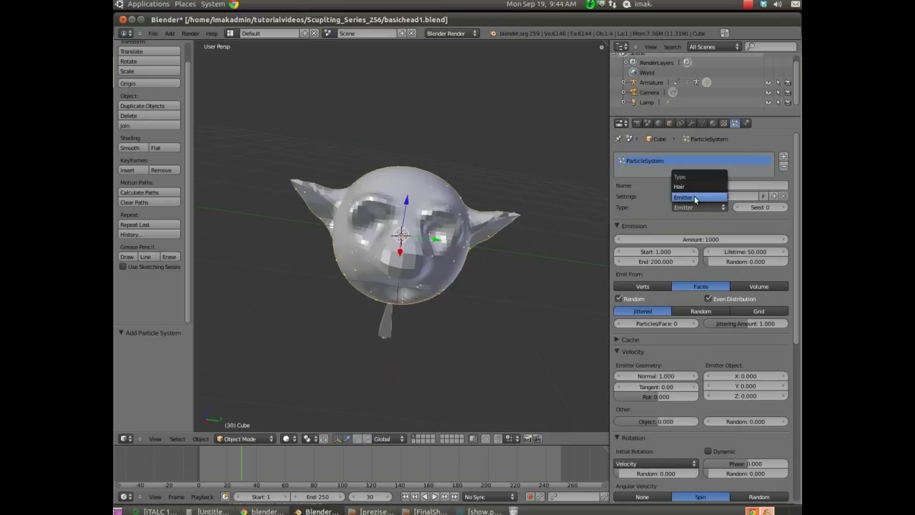
left_click(693, 192)
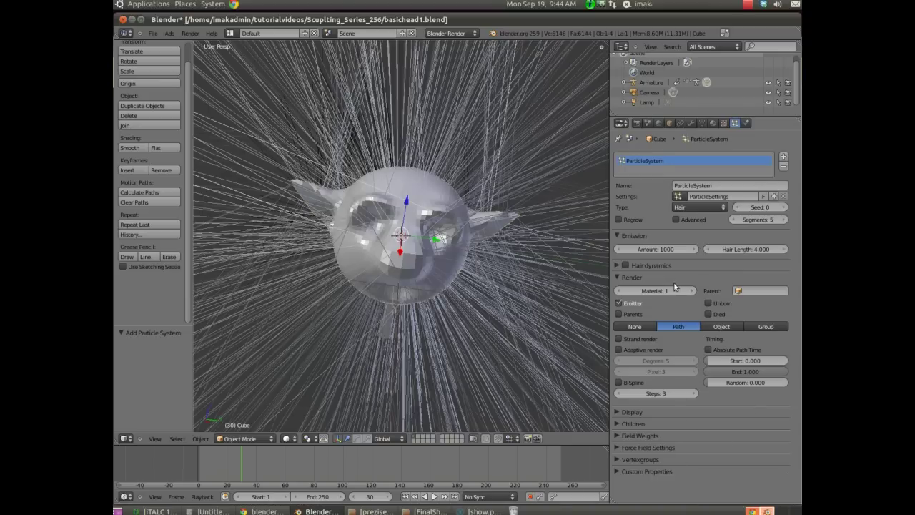
left_click(761, 250)
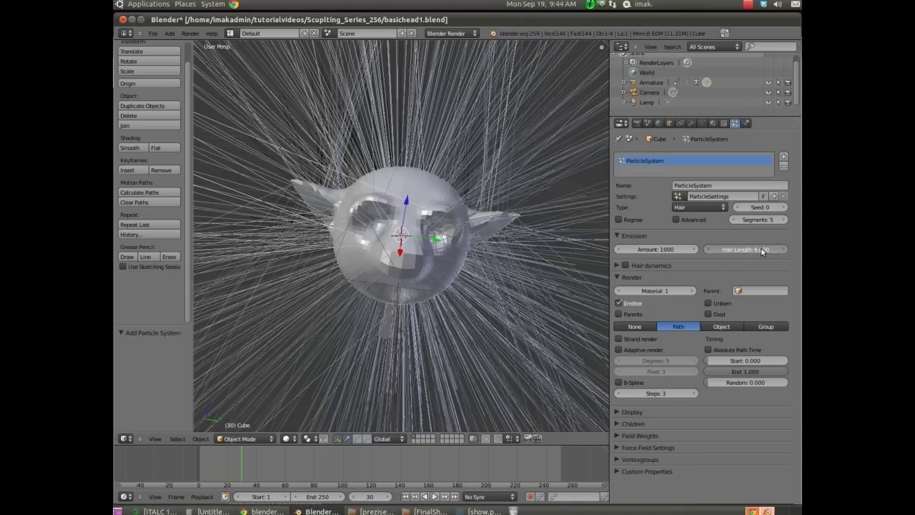
type("2")
key("Return")
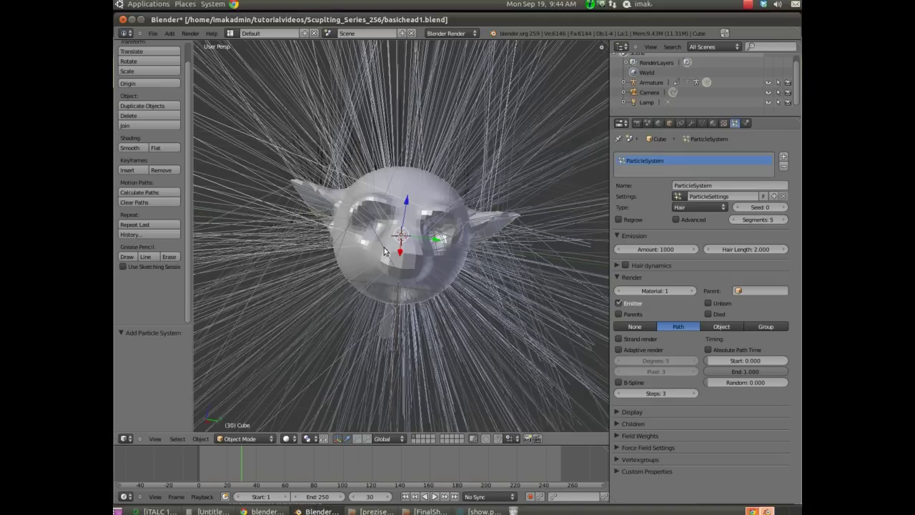
scroll(366, 278, "down", 5)
scroll(367, 281, "up", 5)
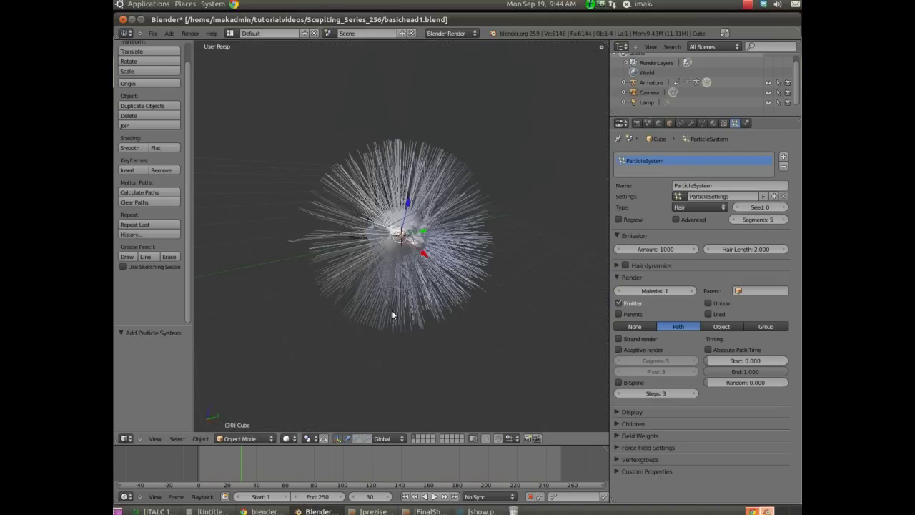
middle_click_drag(493, 289, 387, 330)
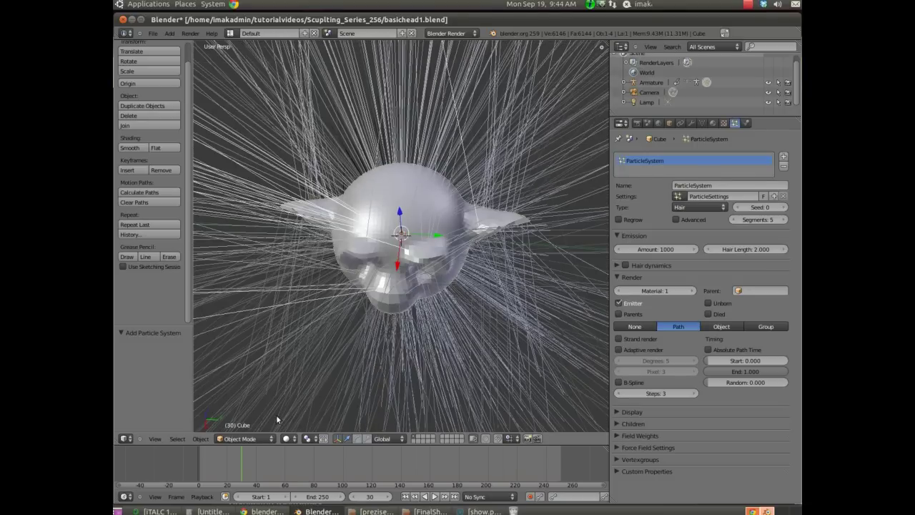
Switch the head to Weight Paint mode and paint a central stripe with a radius-25 brush.
left_click(239, 439)
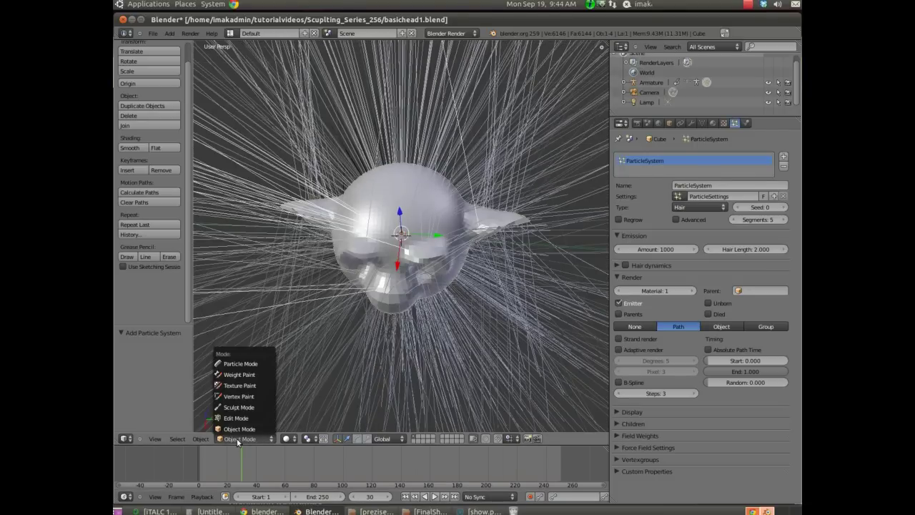
left_click(239, 376)
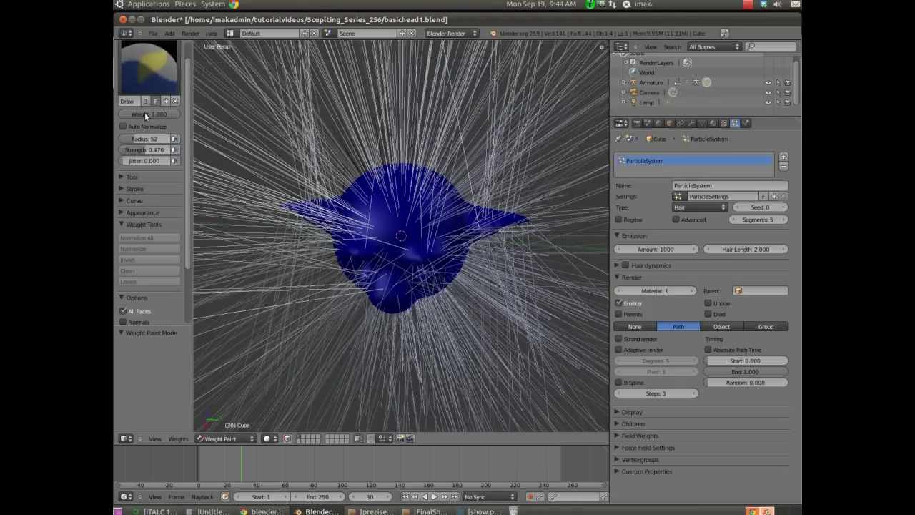
left_click(146, 78)
left_click_drag(133, 142, 113, 143)
left_click_drag(393, 250, 407, 165)
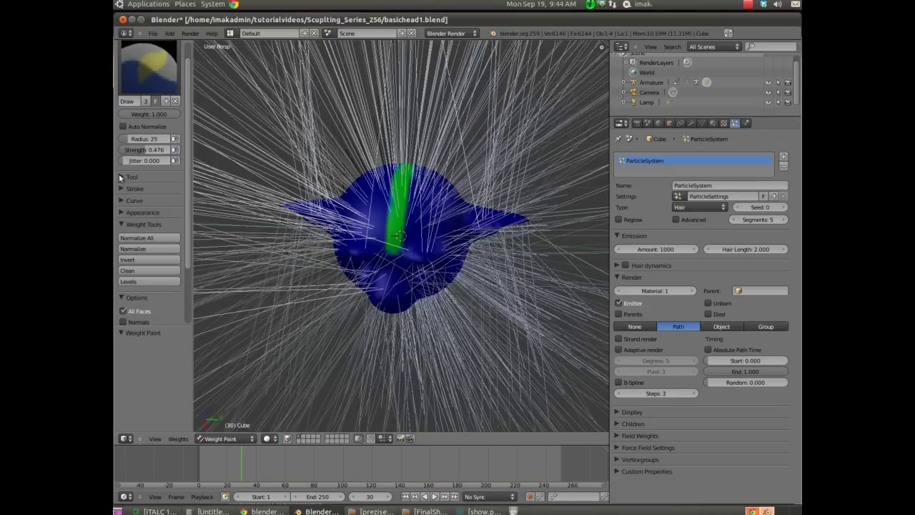
left_click(121, 177)
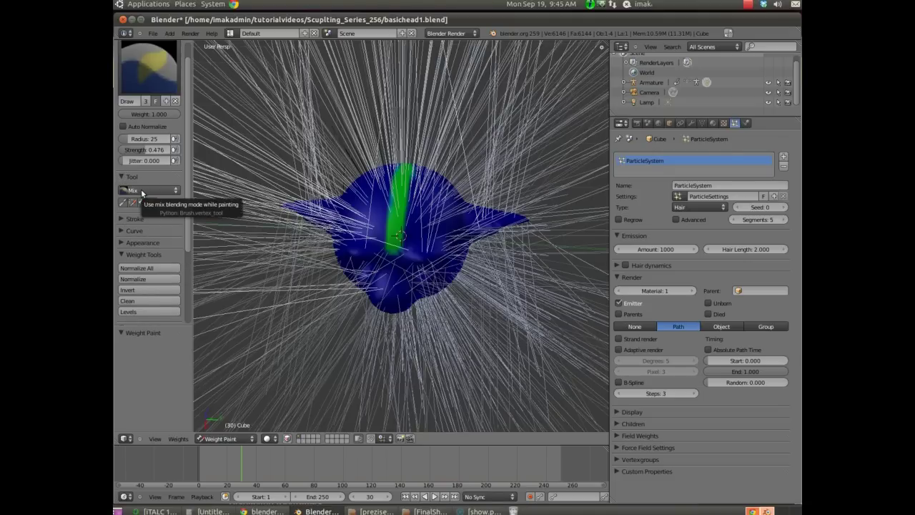
left_click(141, 191)
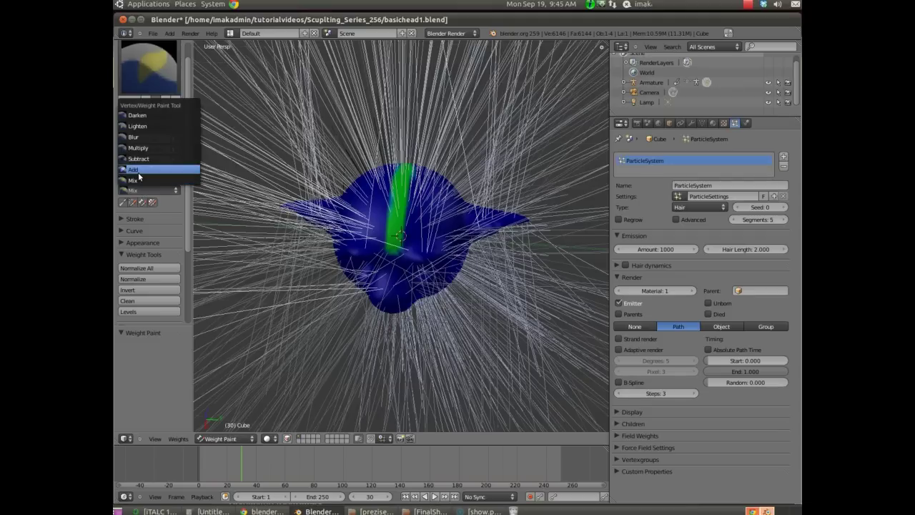
Set the brush blend to Add and build the crown stripe up to full weight.
left_click(143, 168)
left_click_drag(394, 247, 406, 169)
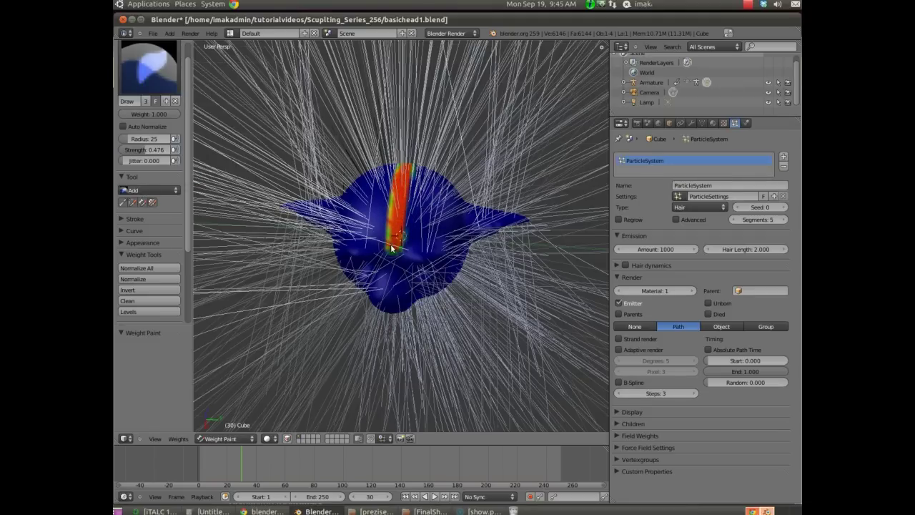
left_click_drag(395, 227, 401, 166)
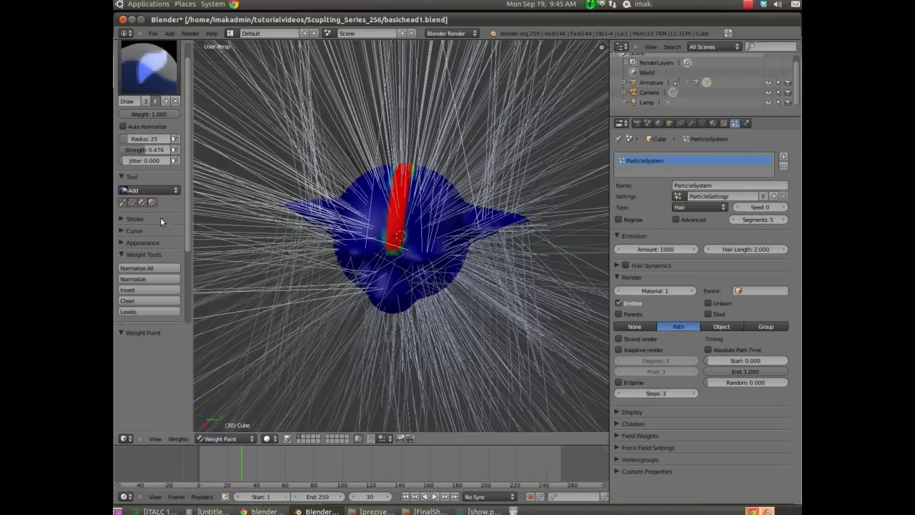
Try the Subtract blend, then return to Add and paint a small spot beside the stripe.
left_click(160, 189)
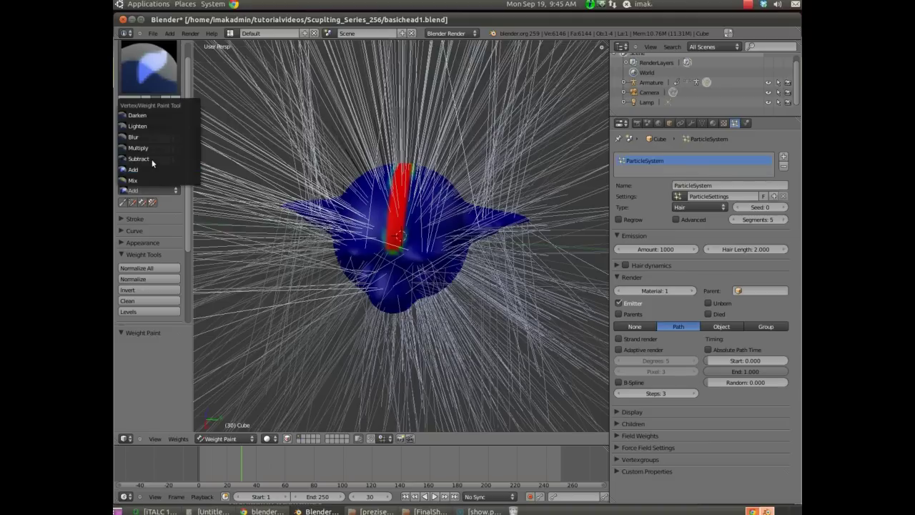
left_click(151, 160)
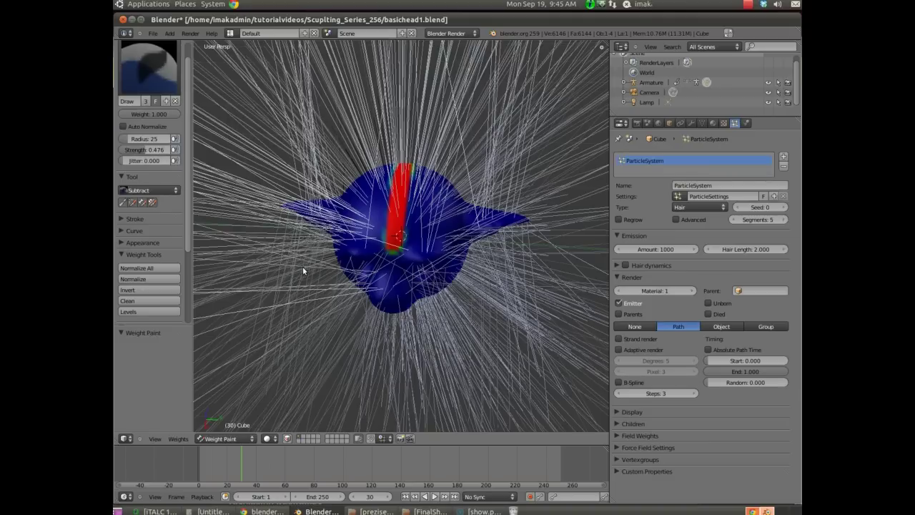
left_click(170, 190)
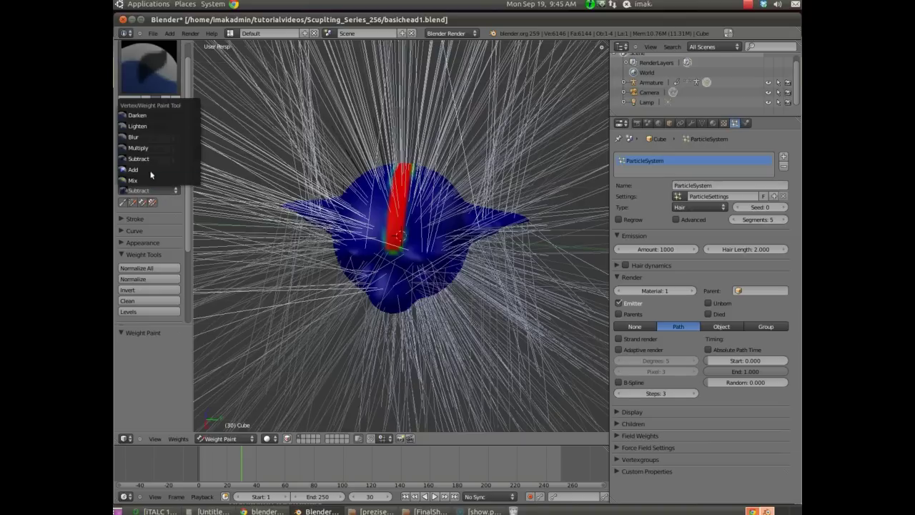
left_click(151, 172)
left_click(429, 245)
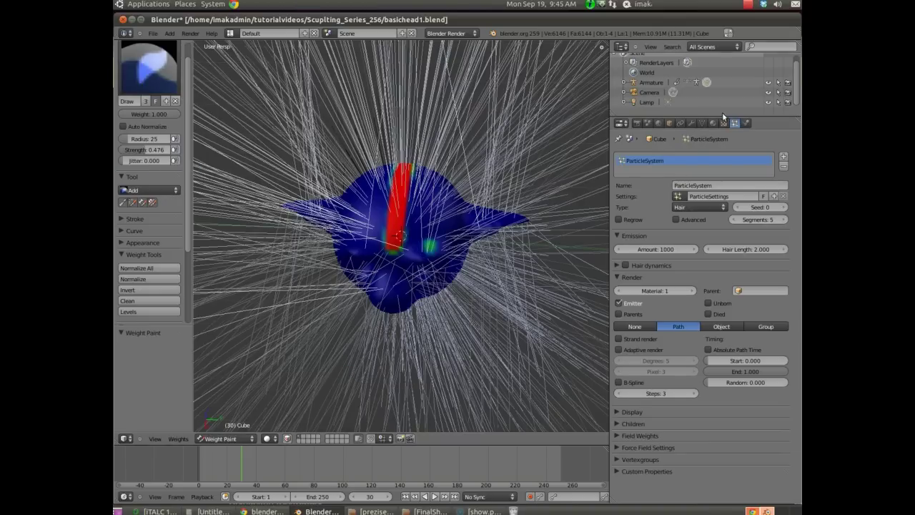
Set the particle Density vertex group to 'Group' so hair grows only from the painted strip.
left_click(623, 413)
left_click(623, 413)
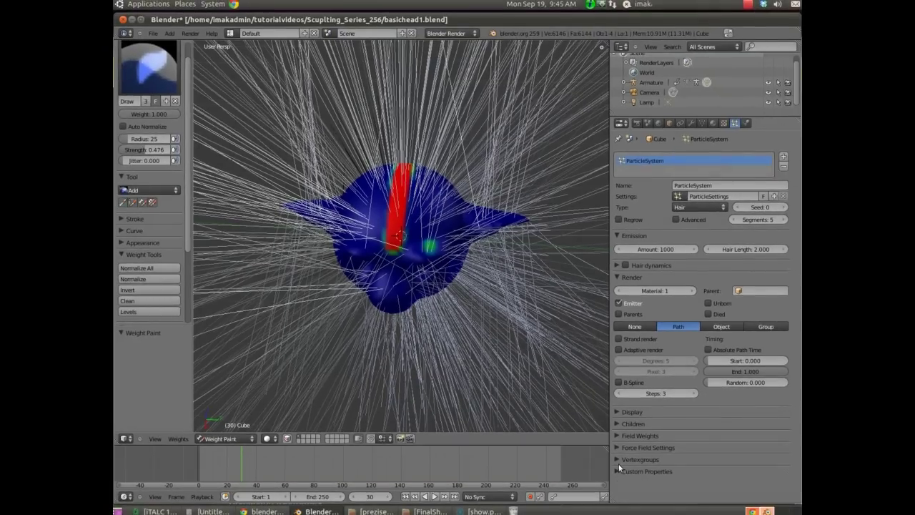
left_click(617, 459)
scroll(729, 467, "down", 3)
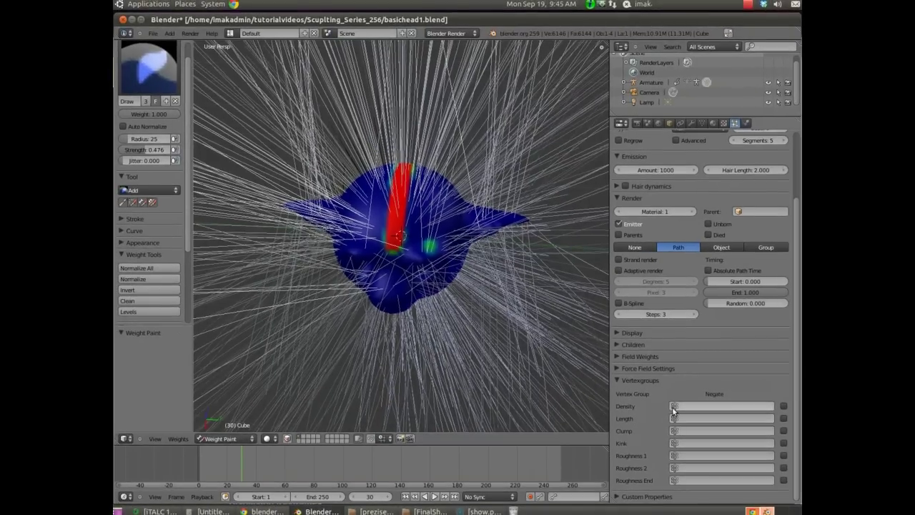
left_click(674, 407)
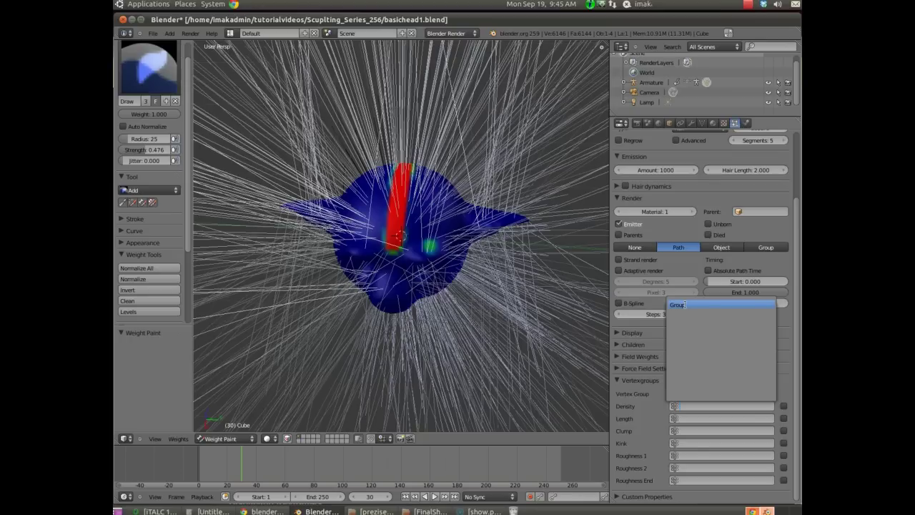
left_click(685, 305)
middle_click_drag(334, 362, 483, 275)
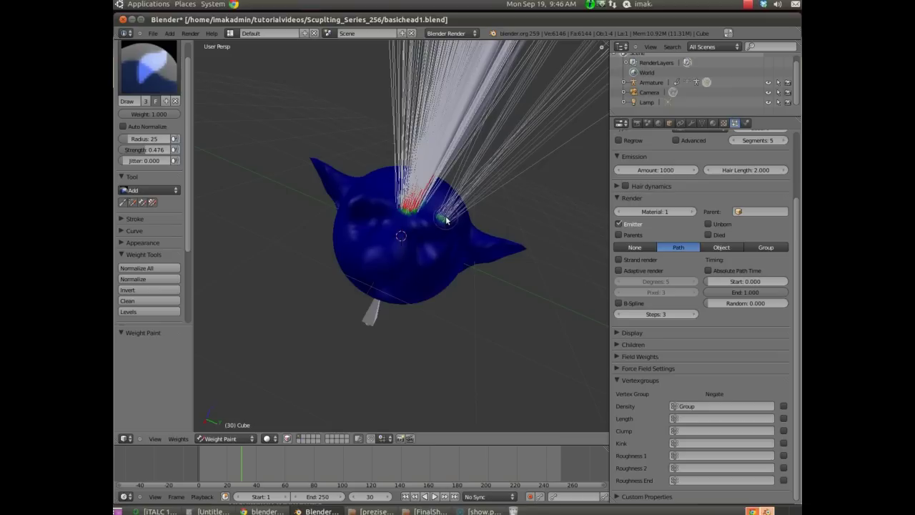
Subtract weight from the head's right side and crown, then return to Object Mode.
left_click(130, 190)
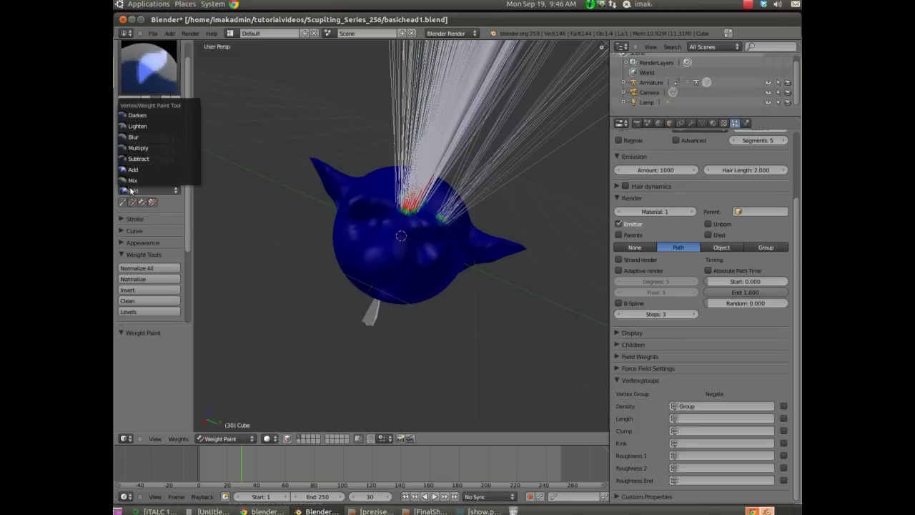
left_click(138, 159)
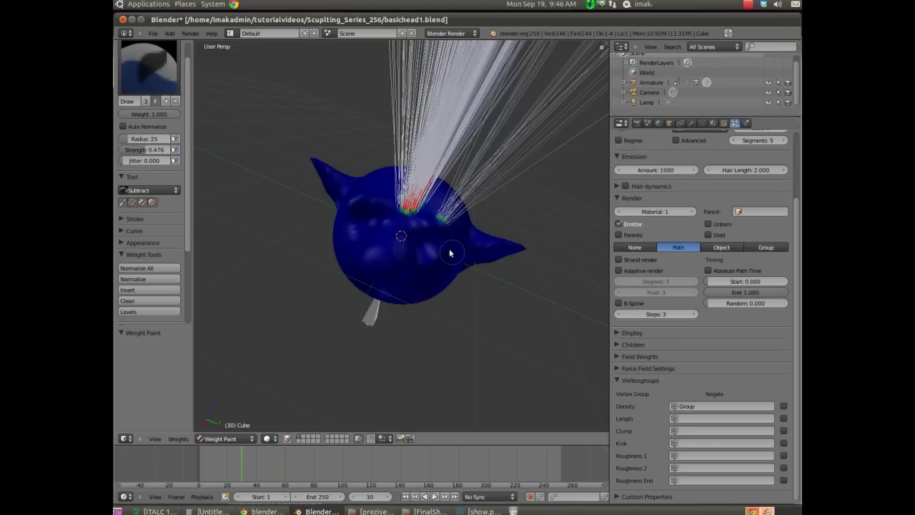
left_click_drag(443, 224, 441, 223)
middle_click_drag(439, 268, 398, 228)
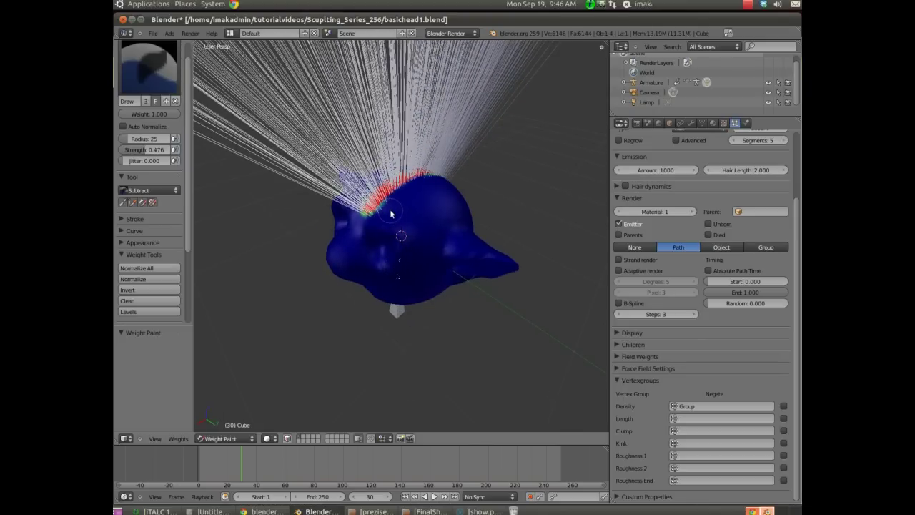
left_click_drag(388, 216, 390, 219)
middle_click_drag(394, 257, 438, 306)
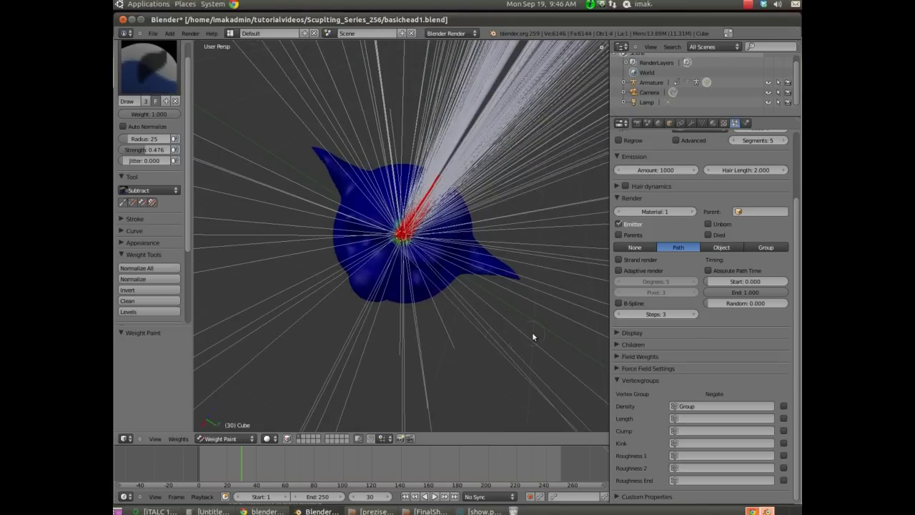
middle_click_drag(533, 336, 457, 343)
scroll(473, 289, "down", 3)
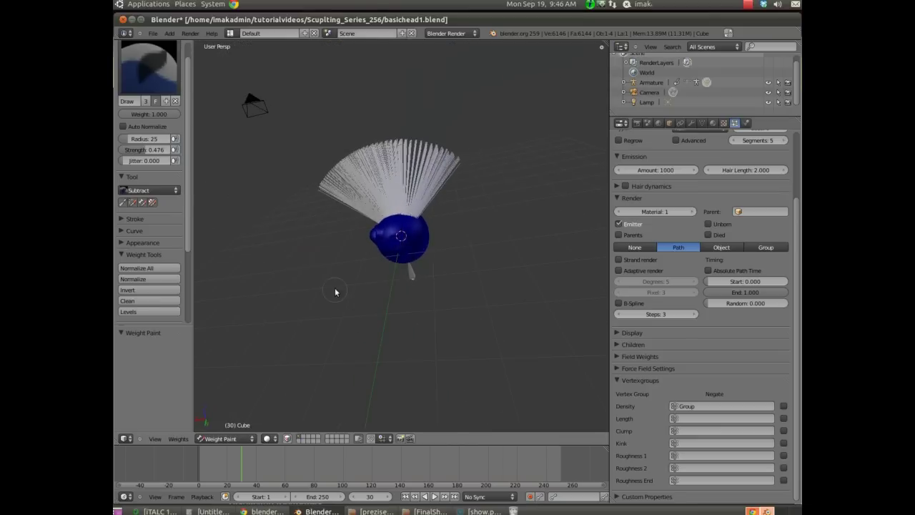
scroll(337, 293, "up", 5)
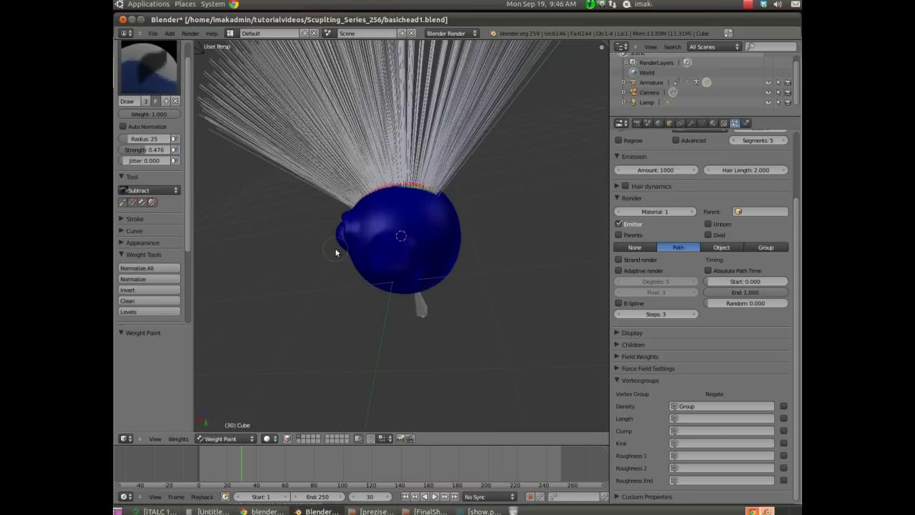
left_click(245, 438)
left_click(237, 431)
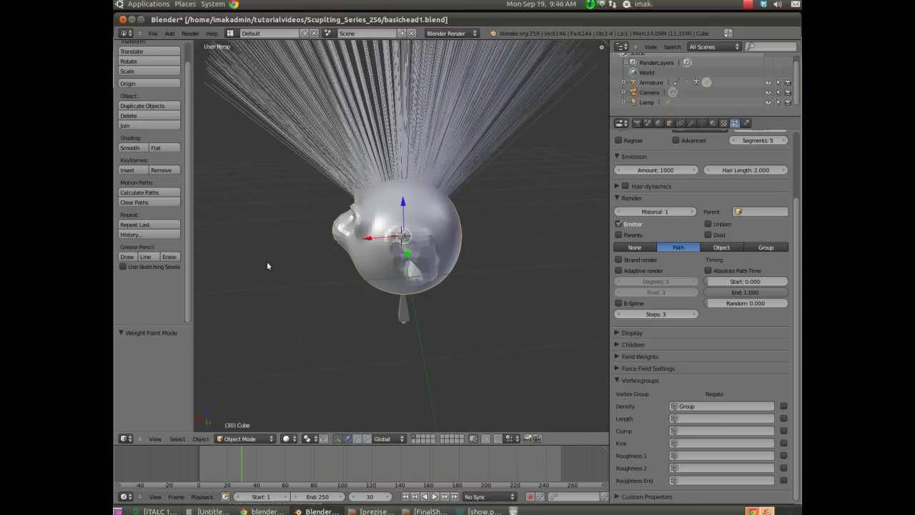
Enable Hair dynamics on the head's particle system.
middle_click_drag(268, 265, 306, 314)
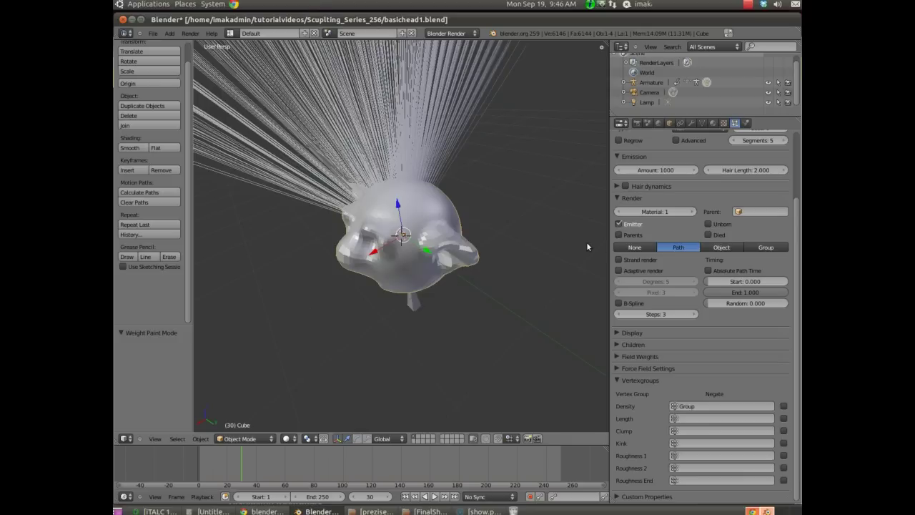
left_click(627, 186)
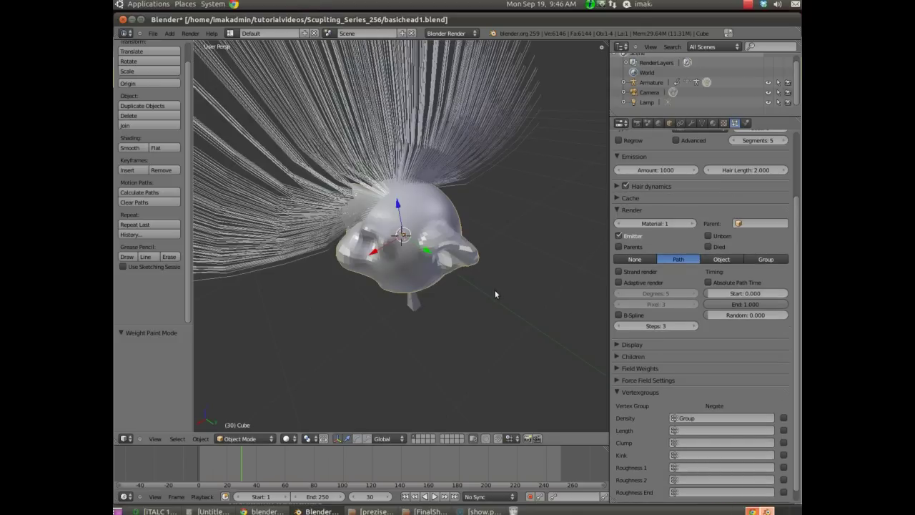
middle_click_drag(304, 298, 387, 317)
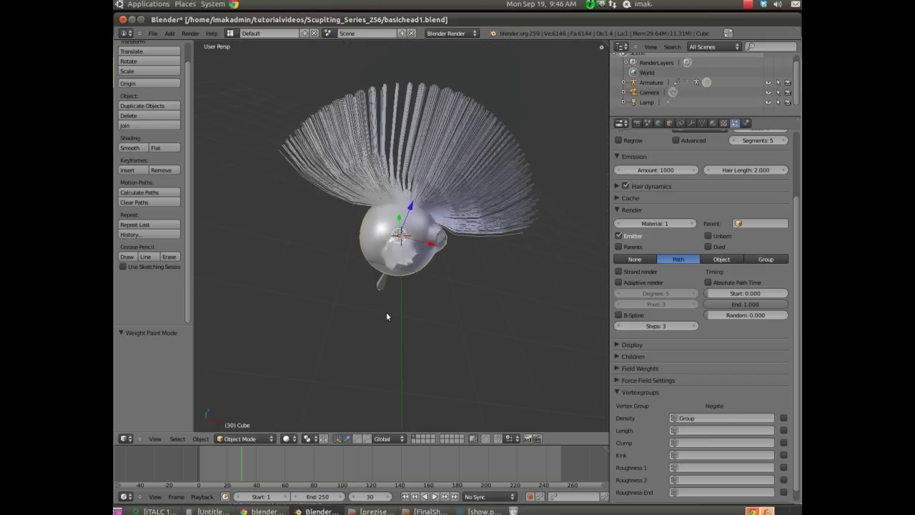
middle_click_drag(297, 269, 321, 294)
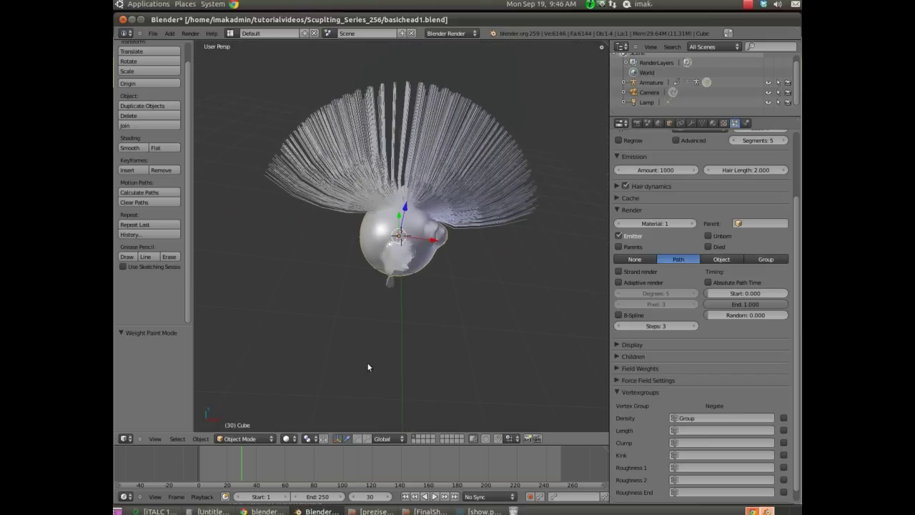
left_click(371, 507)
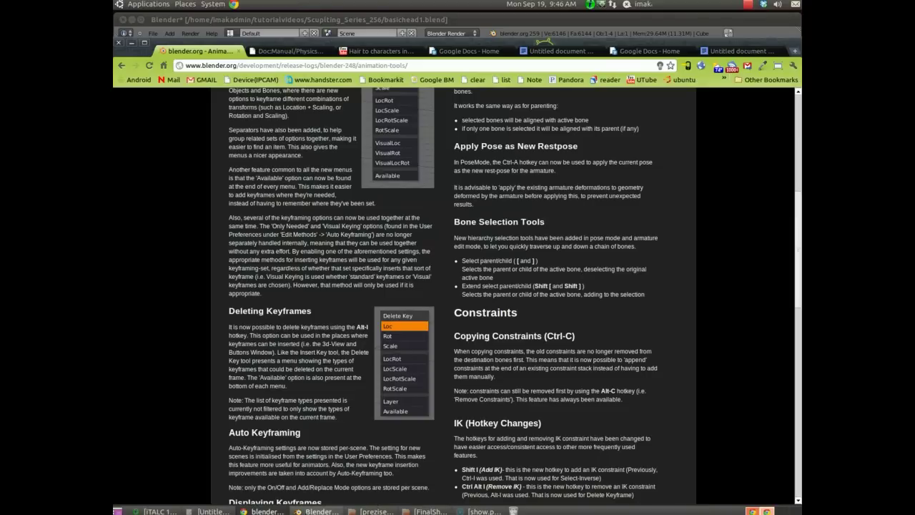
left_click(321, 511)
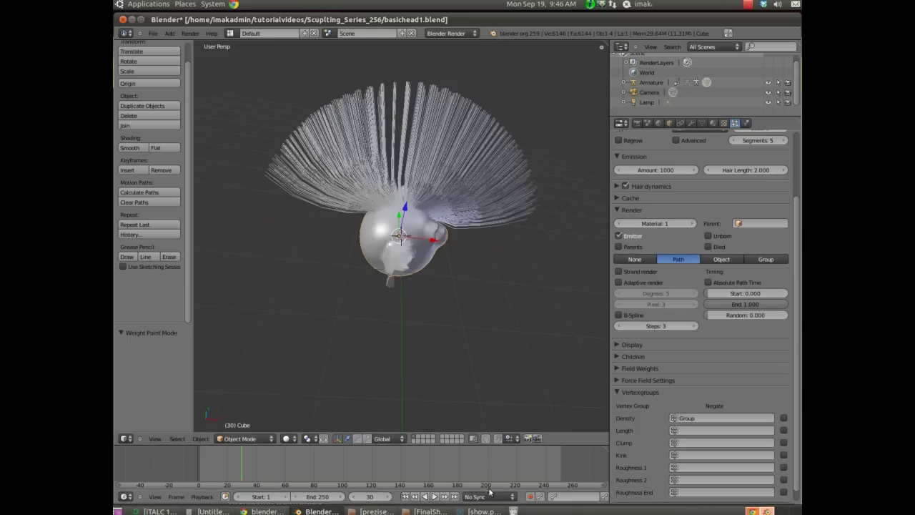
Jump to frame 0, play the hair simulation with Alt+A, then stop it with Esc.
left_click(370, 496)
type("0")
key("Return")
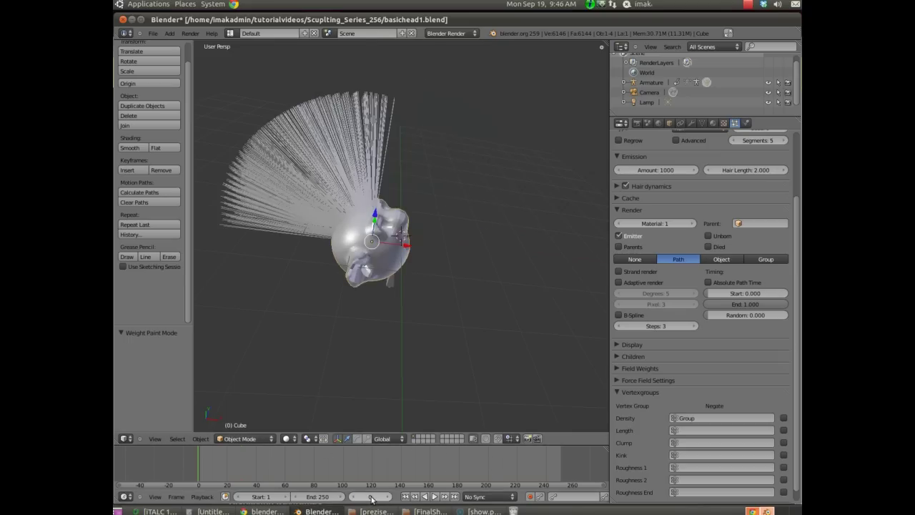
key("alt+a")
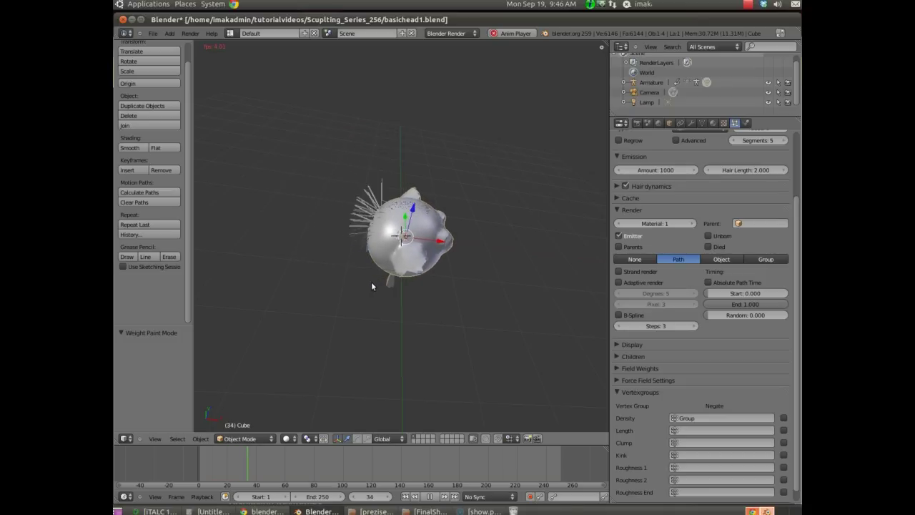
key("Escape")
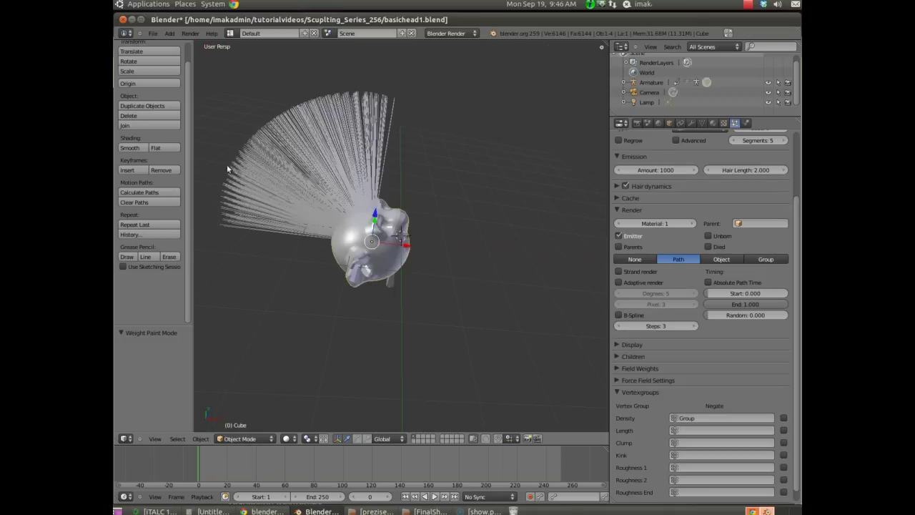
middle_click_drag(228, 169, 269, 127)
Set the head material's diffuse colour to red and add a second material slot.
middle_click_drag(429, 217, 522, 154)
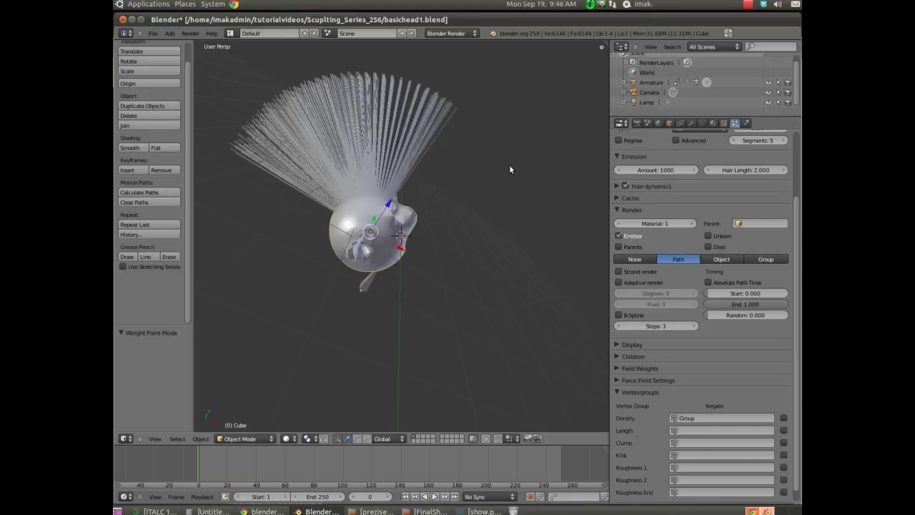
left_click(712, 125)
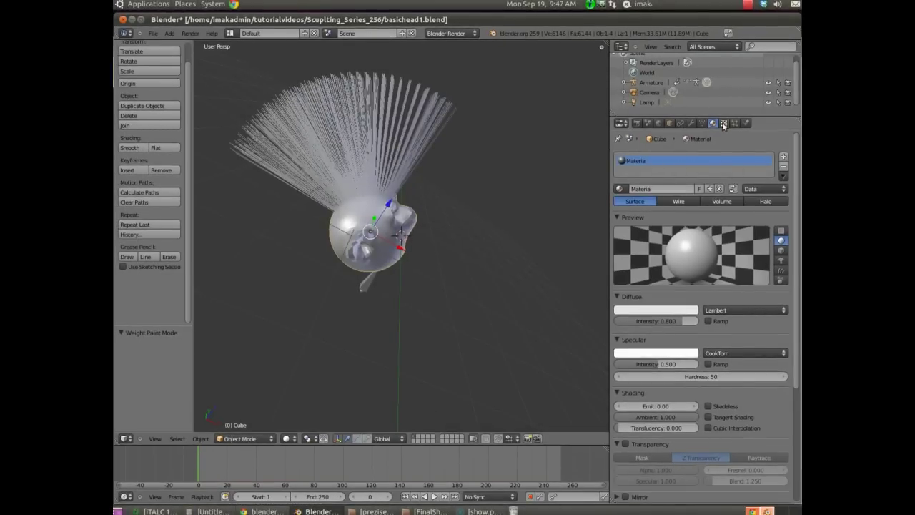
left_click(650, 311)
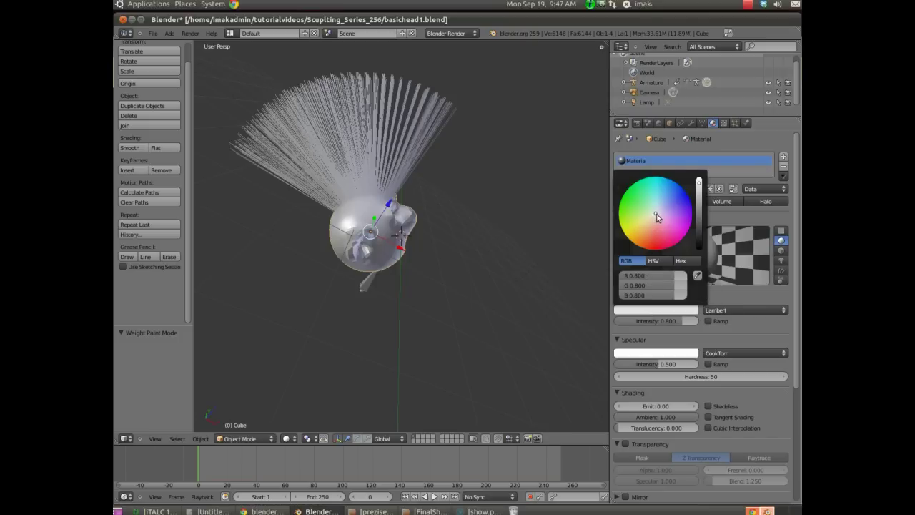
left_click_drag(656, 218, 656, 268)
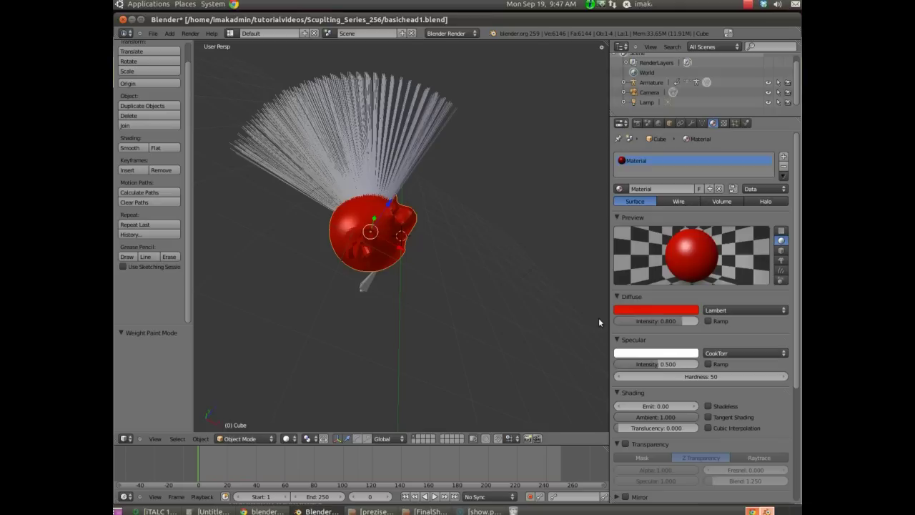
left_click(784, 157)
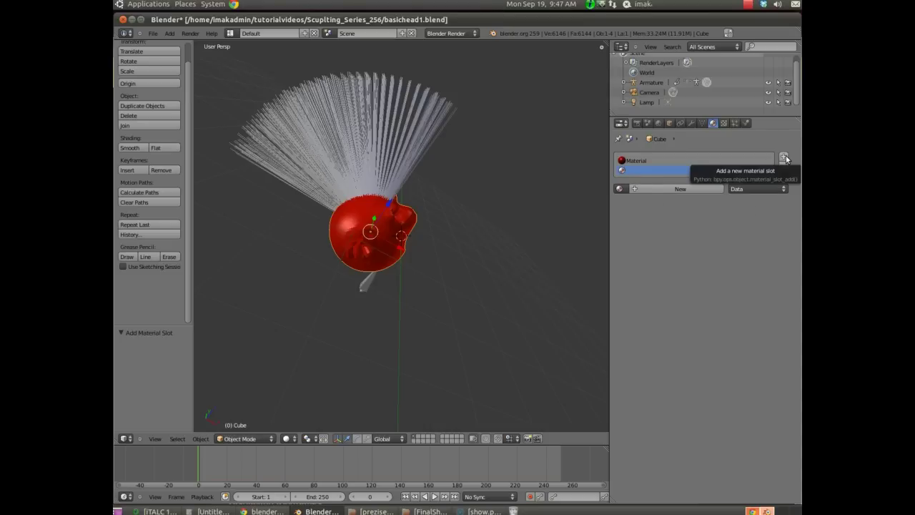
Create a new material, Material.001, in the empty slot with a blue diffuse colour.
left_click(692, 189)
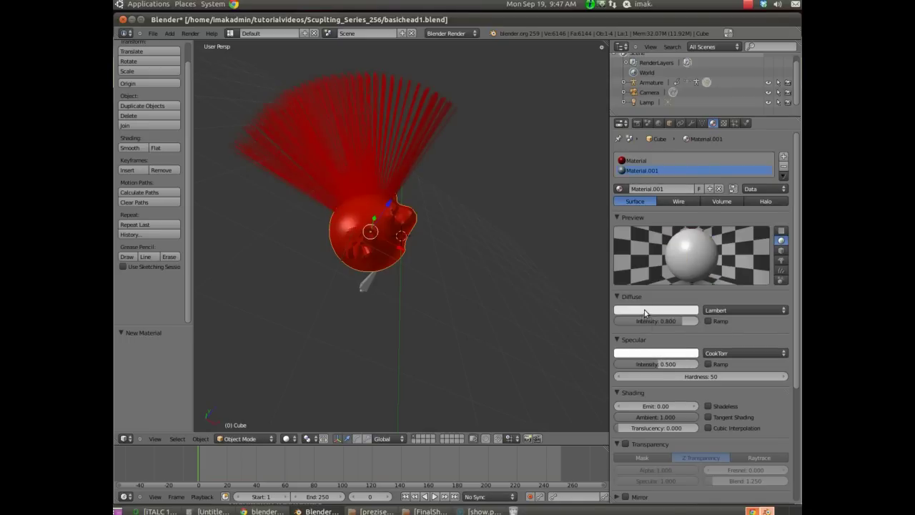
left_click(648, 310)
left_click(681, 200)
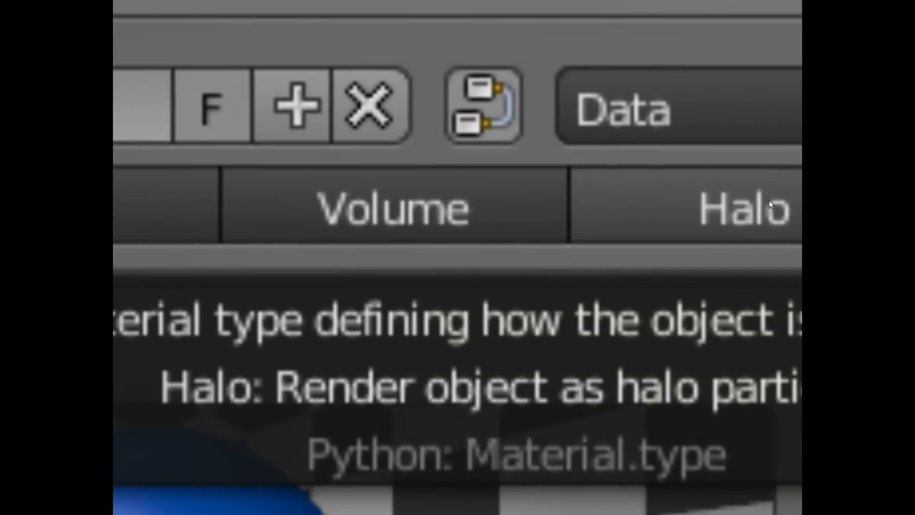
Make Material.001 a Halo with star Lines enabled in cyan.
left_click(770, 205)
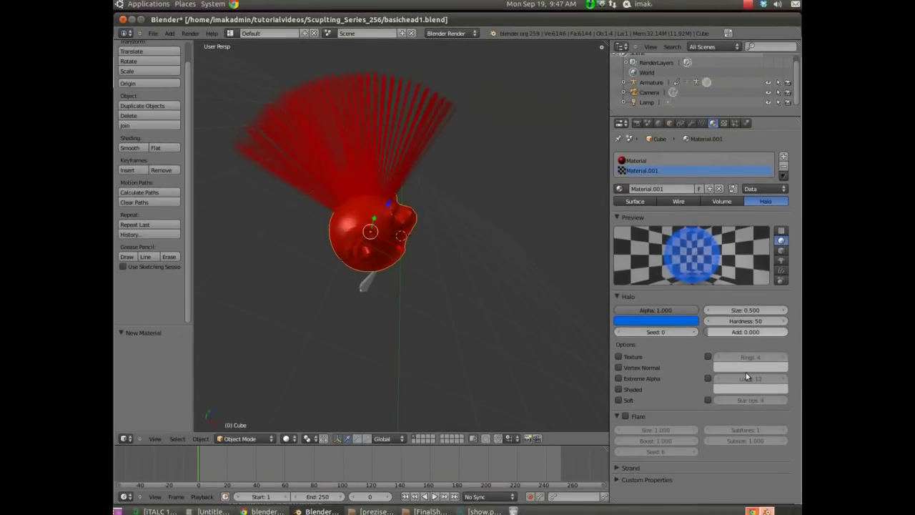
left_click(708, 378)
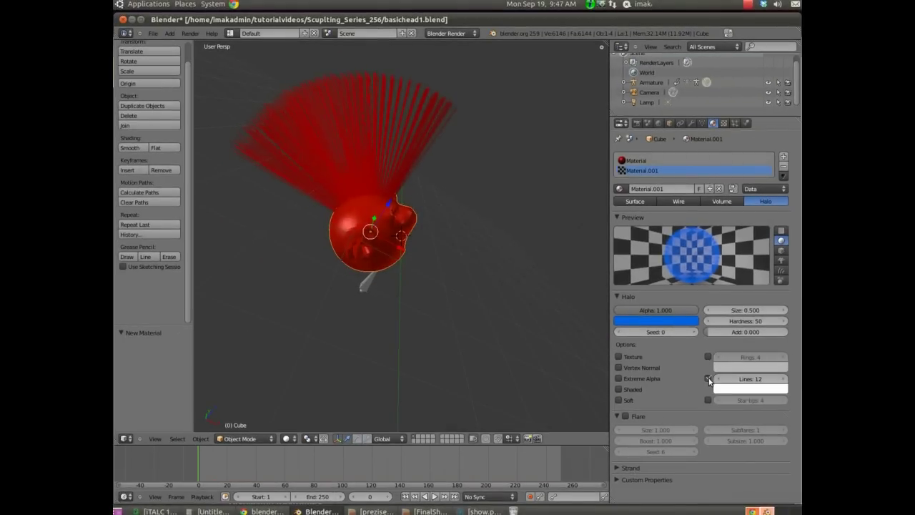
left_click(747, 392)
left_click_drag(740, 289, 750, 262)
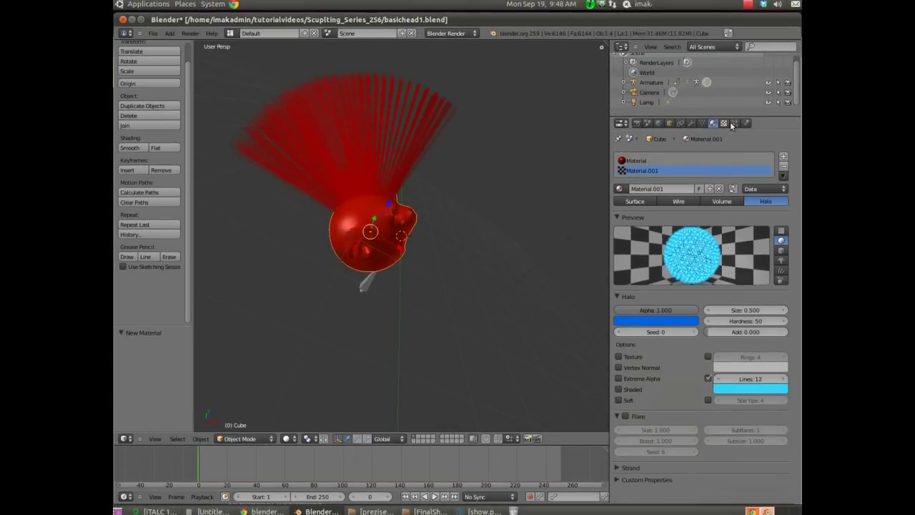
Change the hair's Render Material from 1 to 2 and render the current frame.
left_click(734, 124)
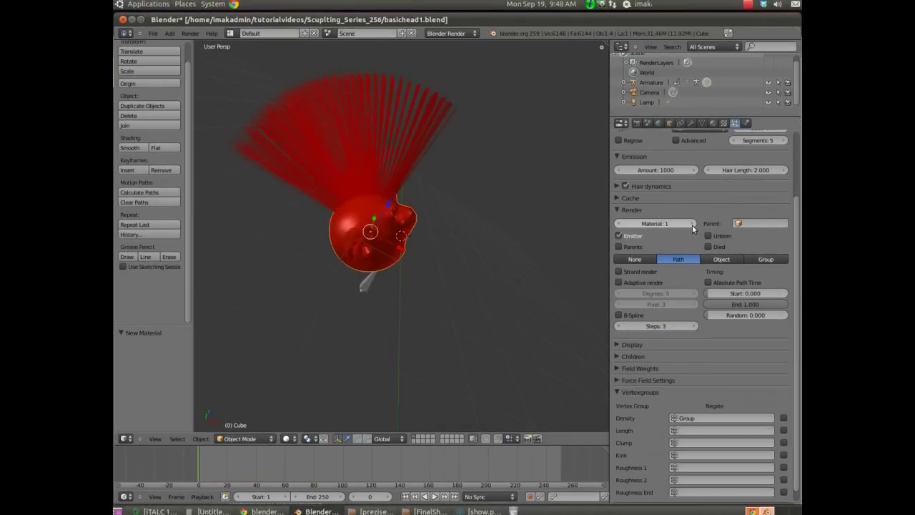
left_click(693, 224)
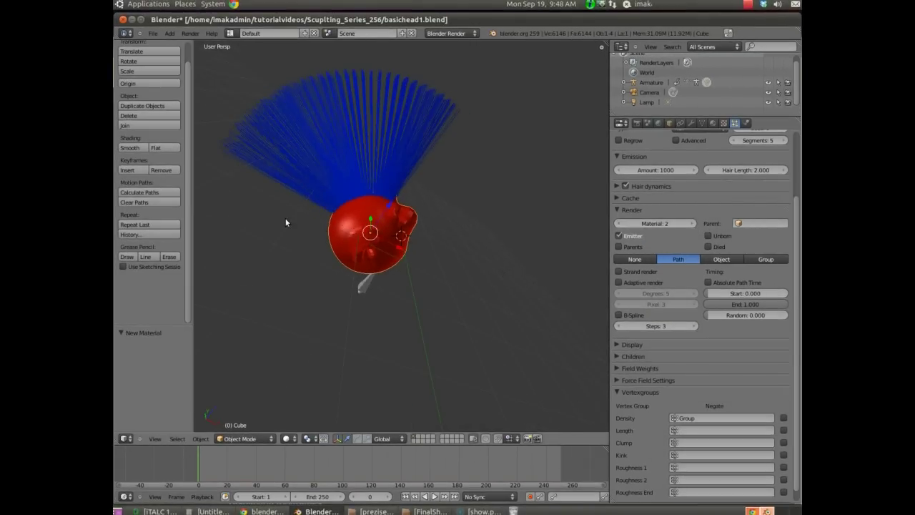
left_click(191, 34)
left_click(199, 44)
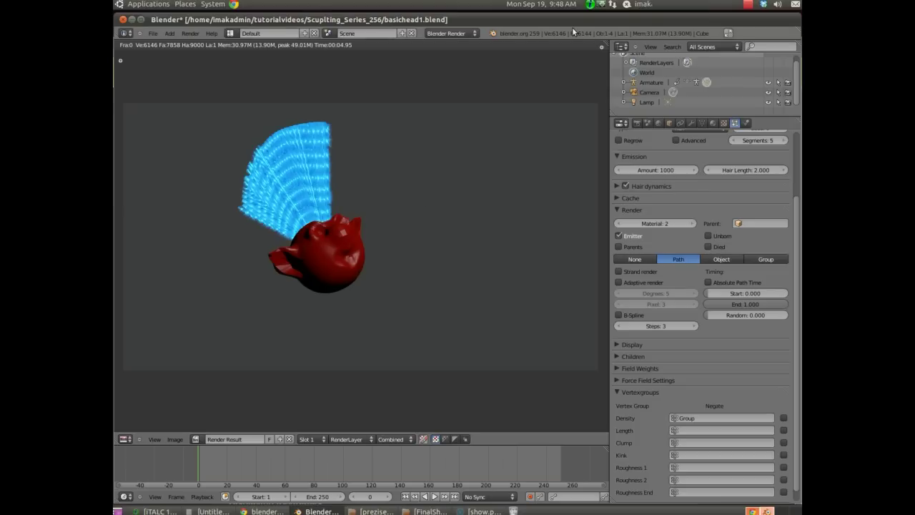
Let the render finish, showing the red head with its glowing cyan halo hair fan.
left_click(748, 4)
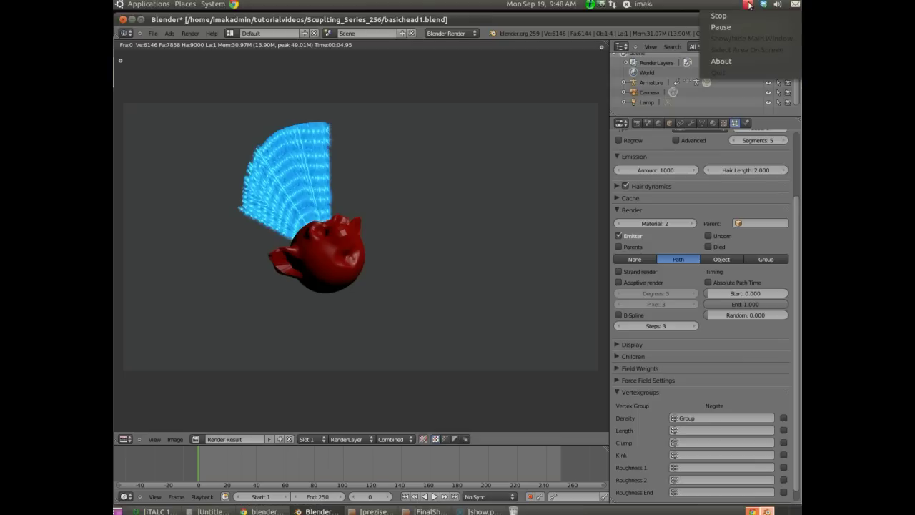